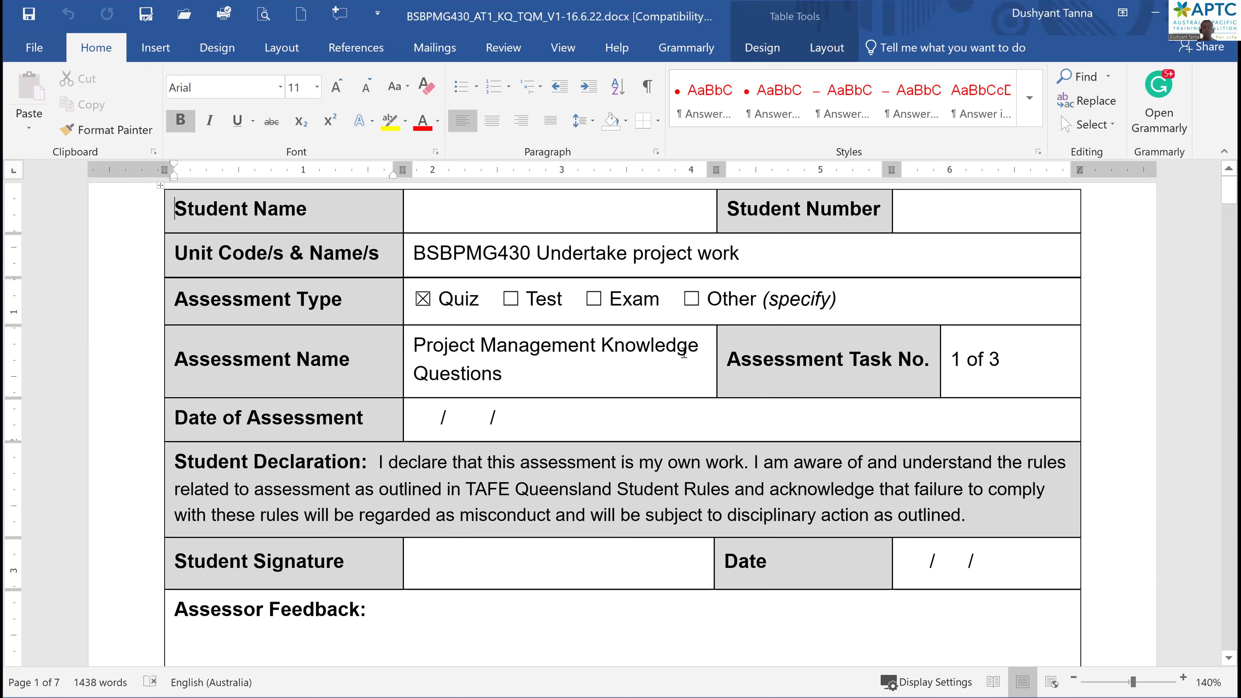
Examine the assessment cover sheet, privacy disclaimer and Assessment Rules up to the General Instructions
{"action": "left_click", "coordinate": [631, 431]}
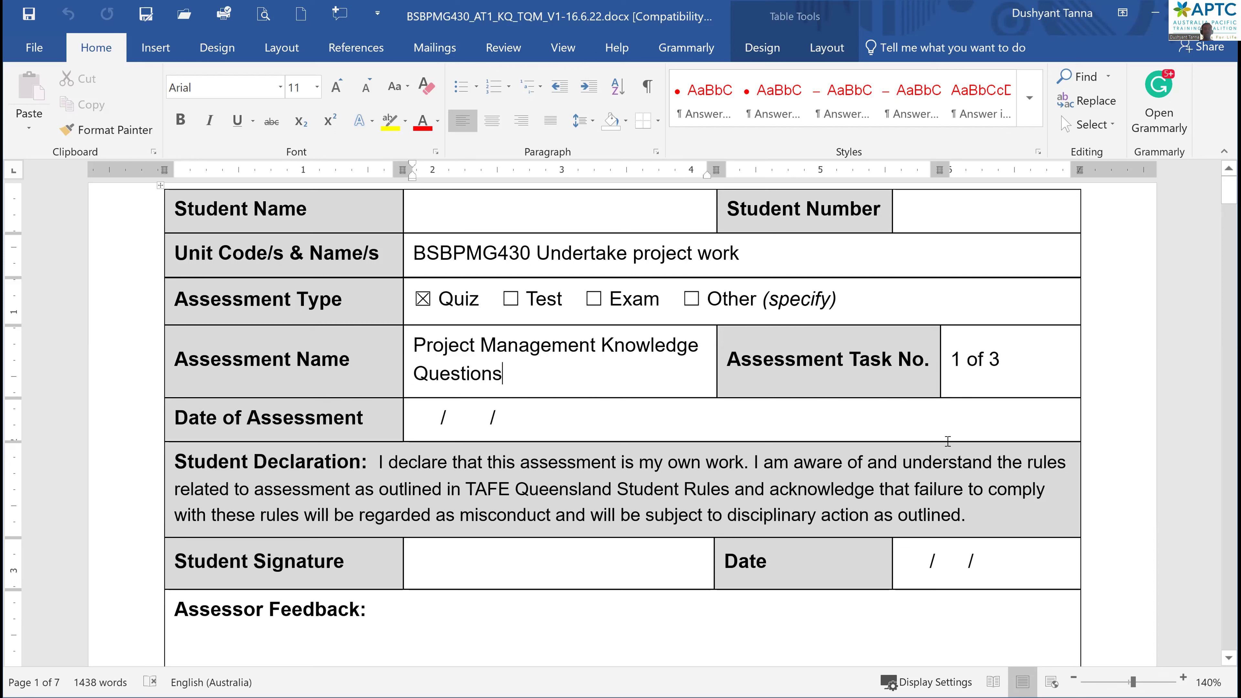
{"action": "left_click", "coordinate": [457, 561]}
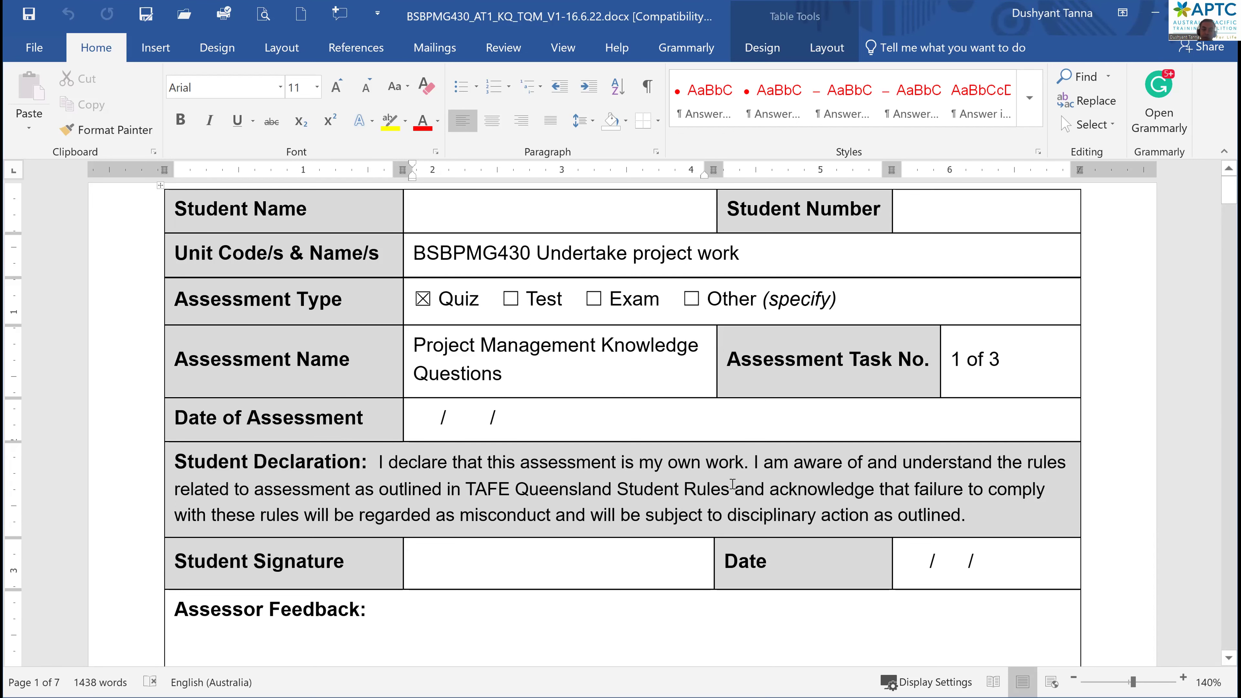
{"action": "scroll", "coordinate": [707, 469], "scroll_direction": "down", "scroll_amount": 1}
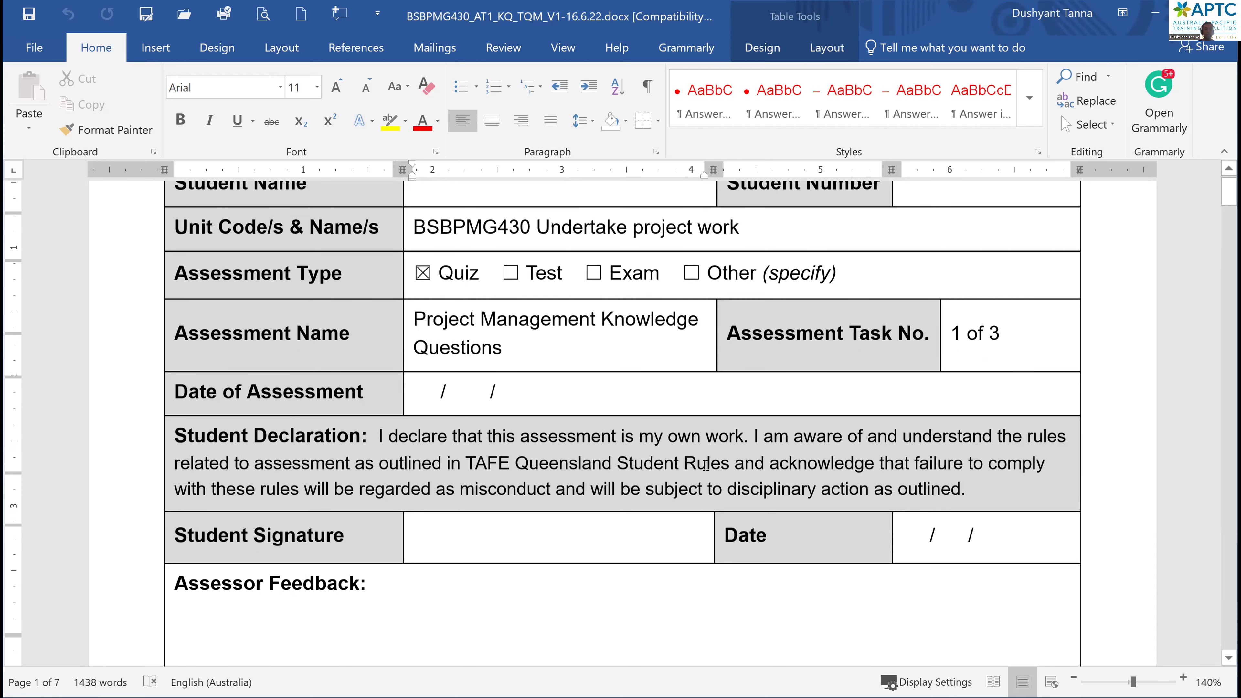
{"action": "scroll", "coordinate": [706, 466], "scroll_direction": "down", "scroll_amount": 9}
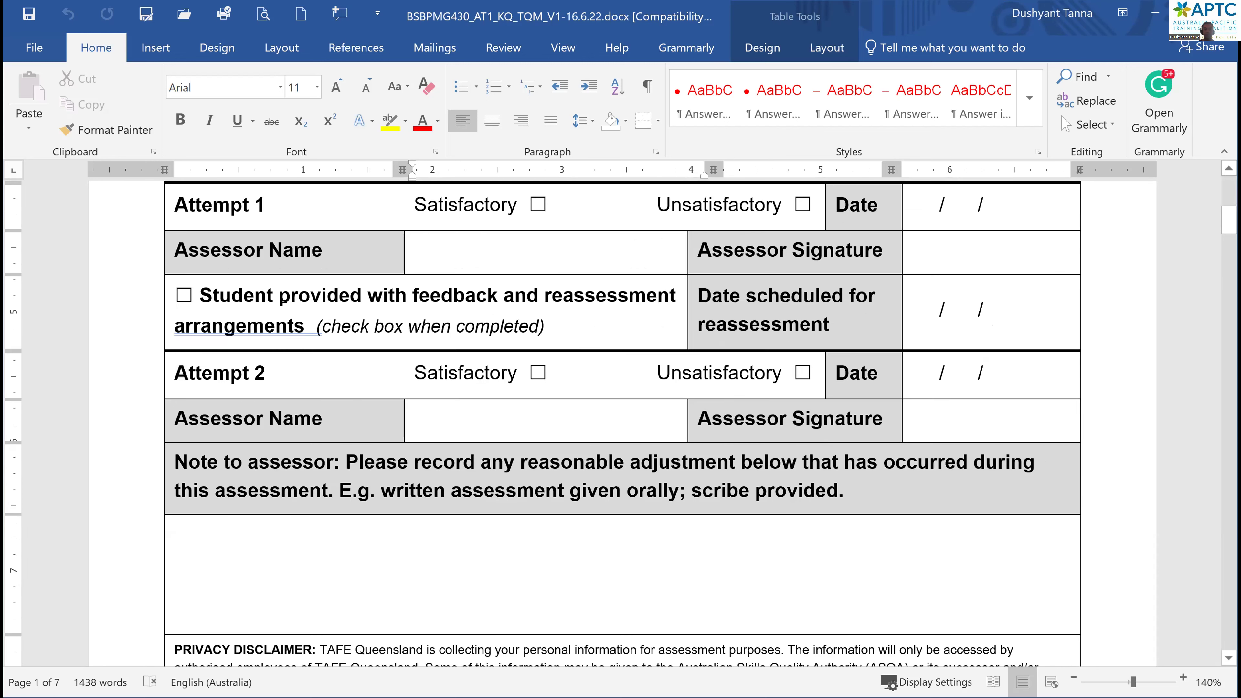
{"action": "scroll", "coordinate": [457, 475], "scroll_direction": "down", "scroll_amount": 3}
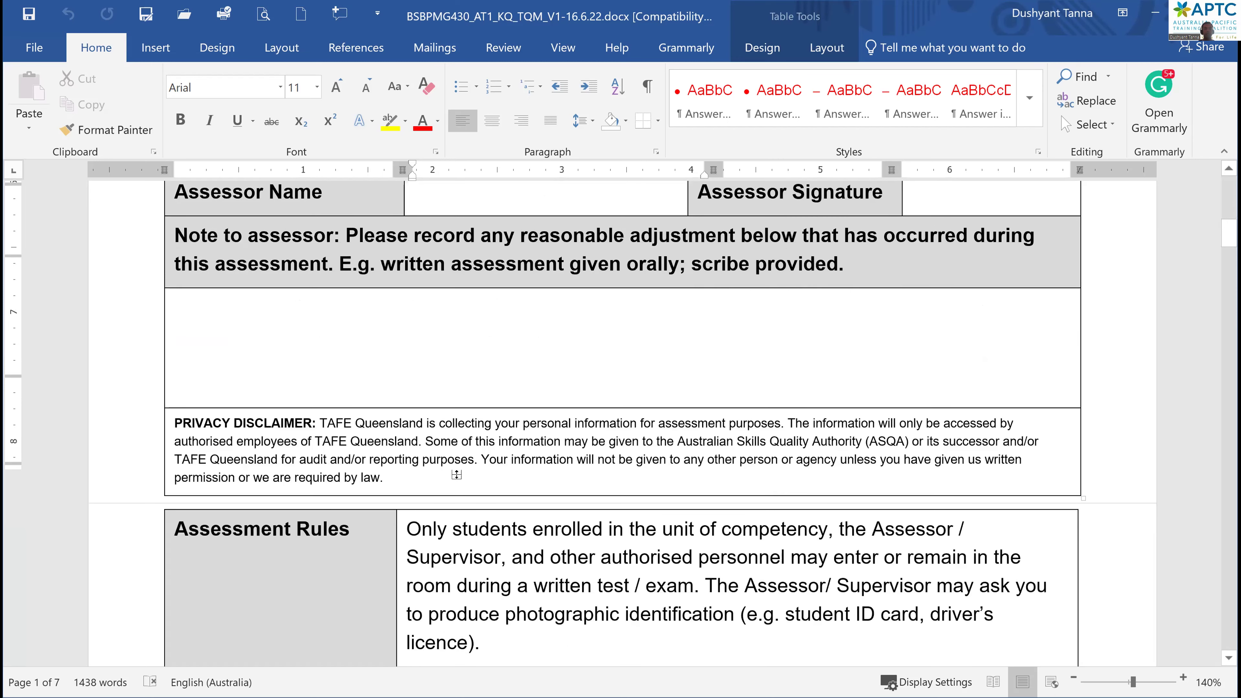
{"action": "scroll", "coordinate": [457, 475], "scroll_direction": "down", "scroll_amount": 1}
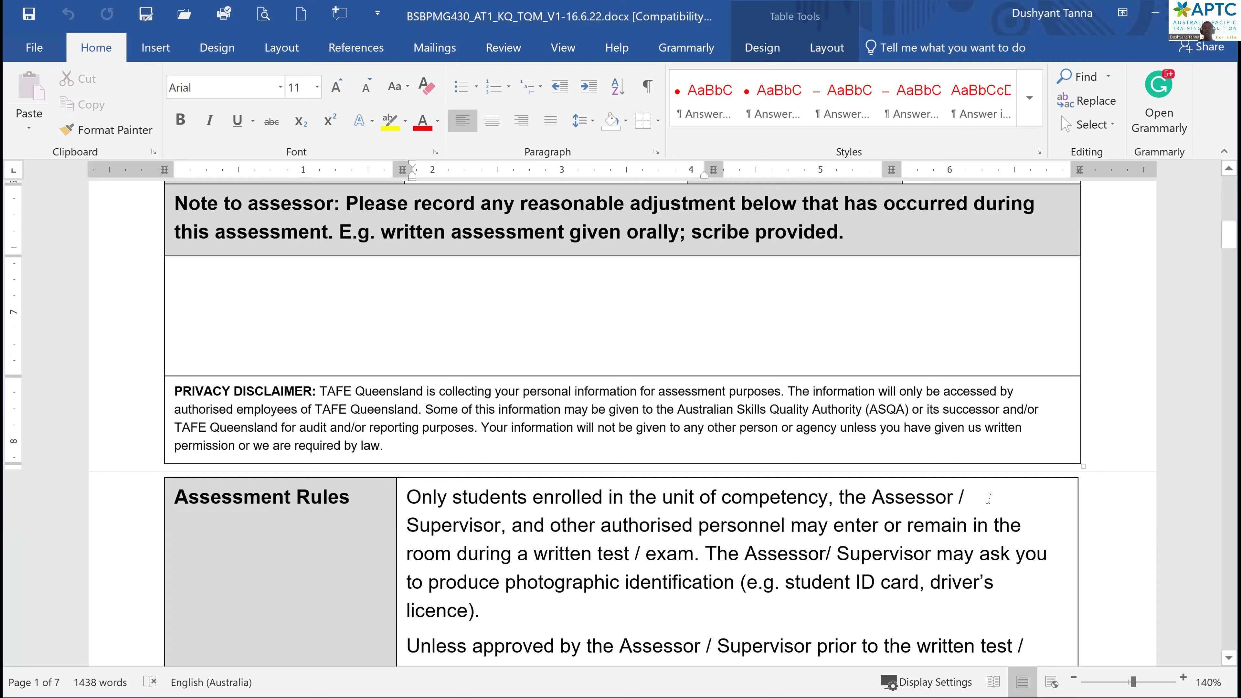
{"action": "scroll", "coordinate": [989, 497], "scroll_direction": "down", "scroll_amount": 3}
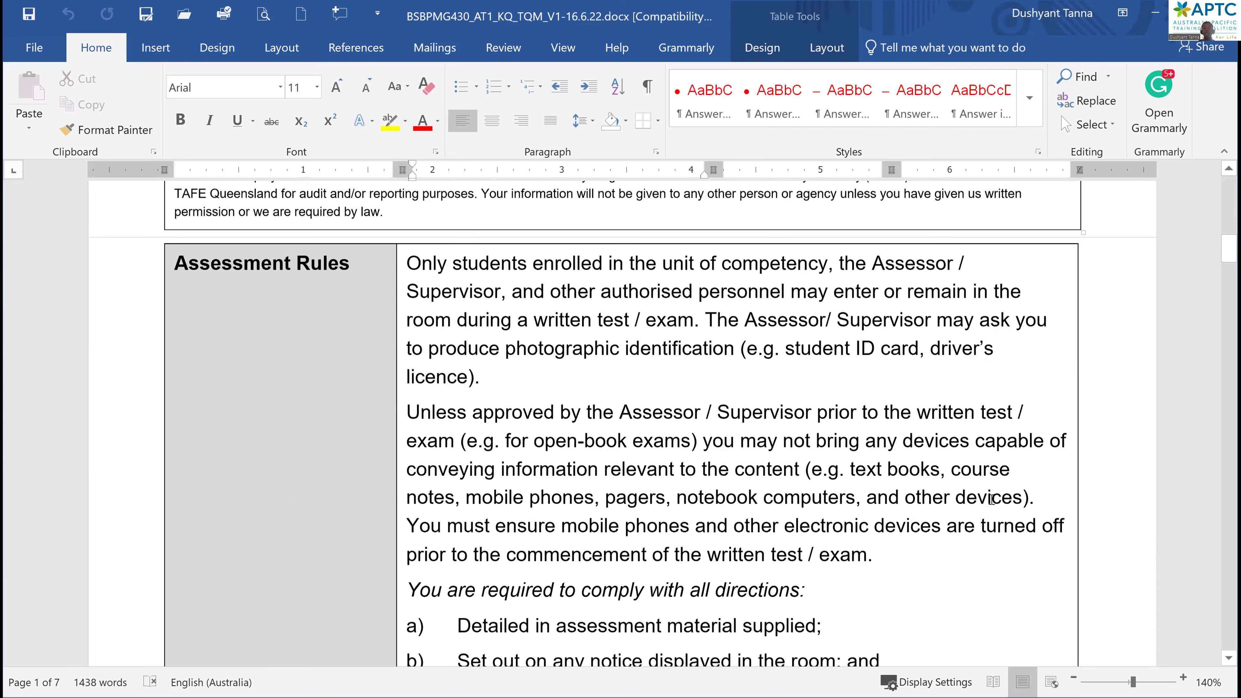
{"action": "scroll", "coordinate": [990, 499], "scroll_direction": "down", "scroll_amount": 6}
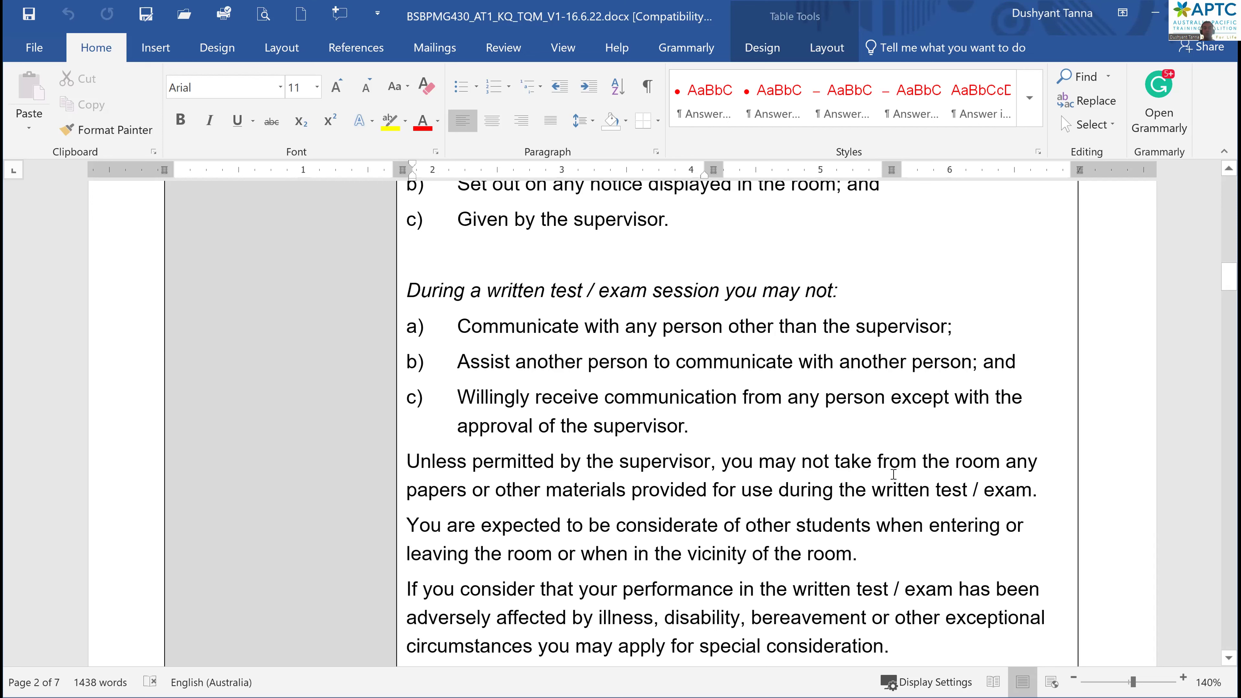
{"action": "scroll", "coordinate": [893, 472], "scroll_direction": "down", "scroll_amount": 4}
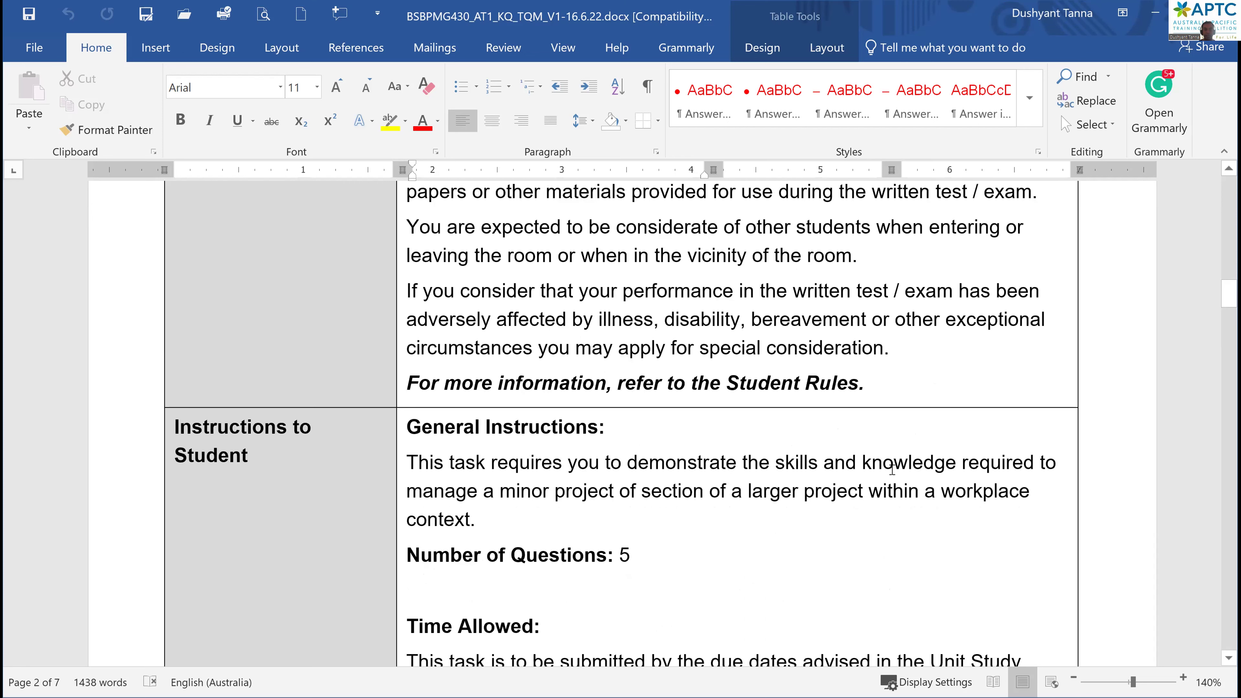
{"action": "scroll", "coordinate": [892, 470], "scroll_direction": "down", "scroll_amount": 1}
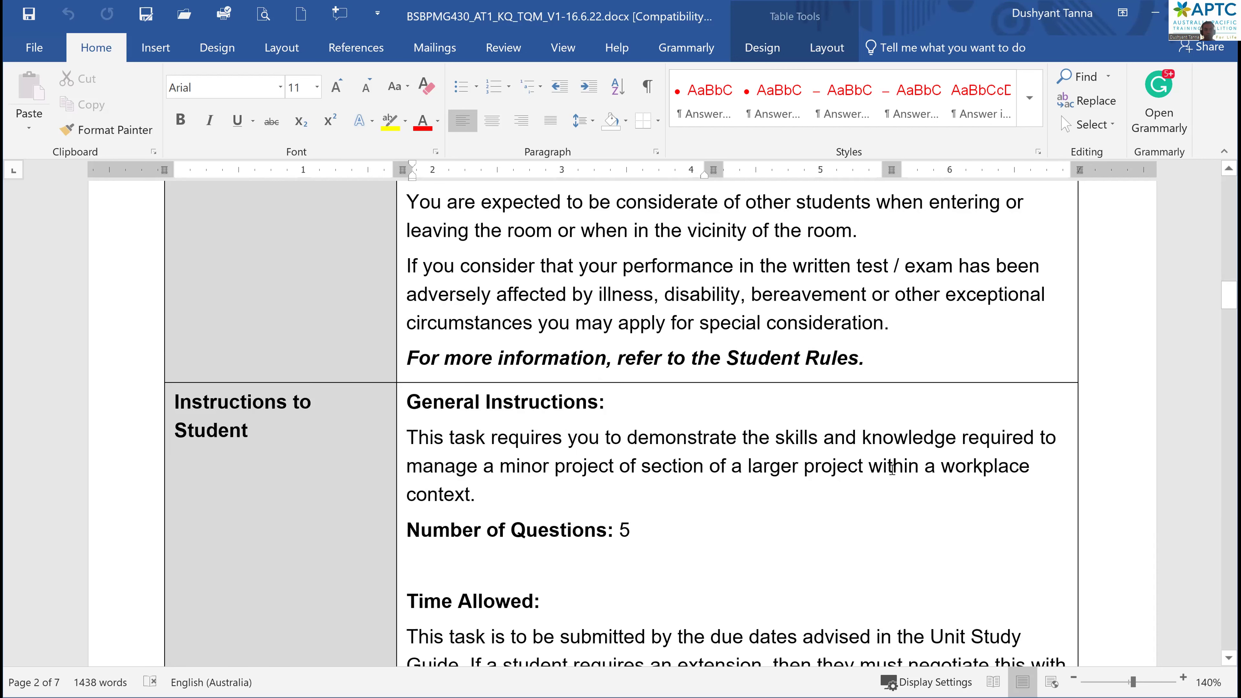
Return to the attempt records on the cover sheet and reread the Assessment Rules up to the Student Rules reference
{"action": "scroll", "coordinate": [891, 470], "scroll_direction": "up", "scroll_amount": 6}
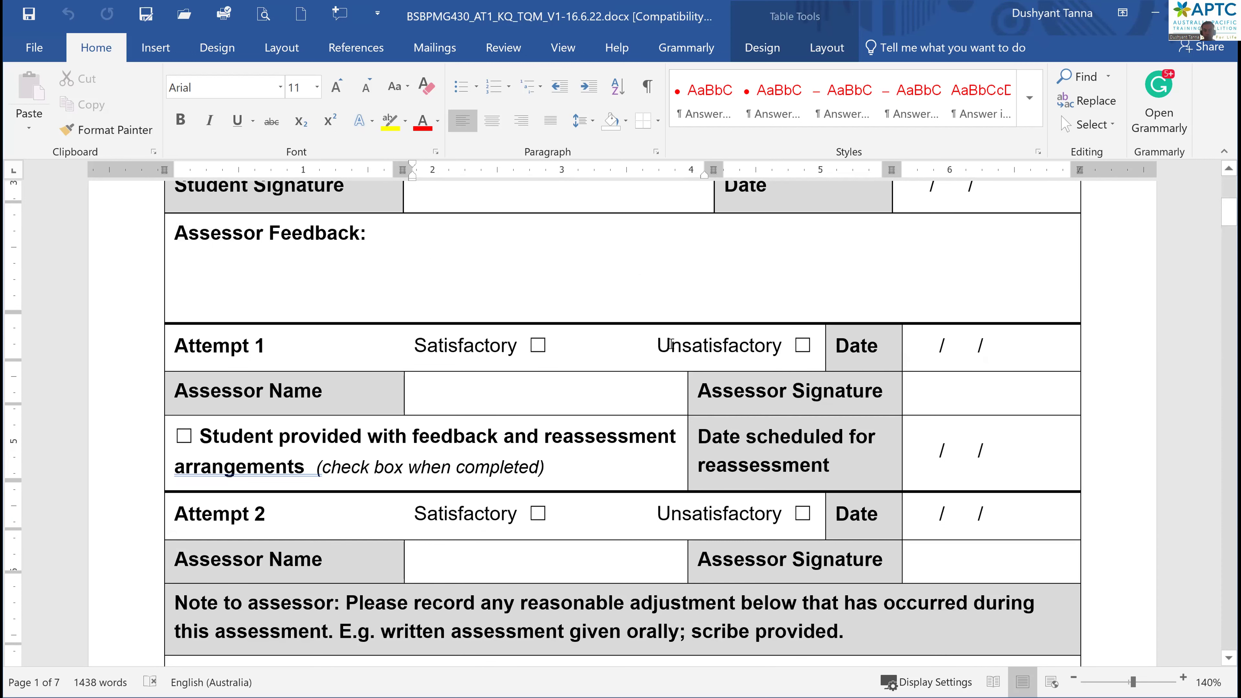
{"action": "scroll", "coordinate": [532, 372], "scroll_direction": "down", "scroll_amount": 5}
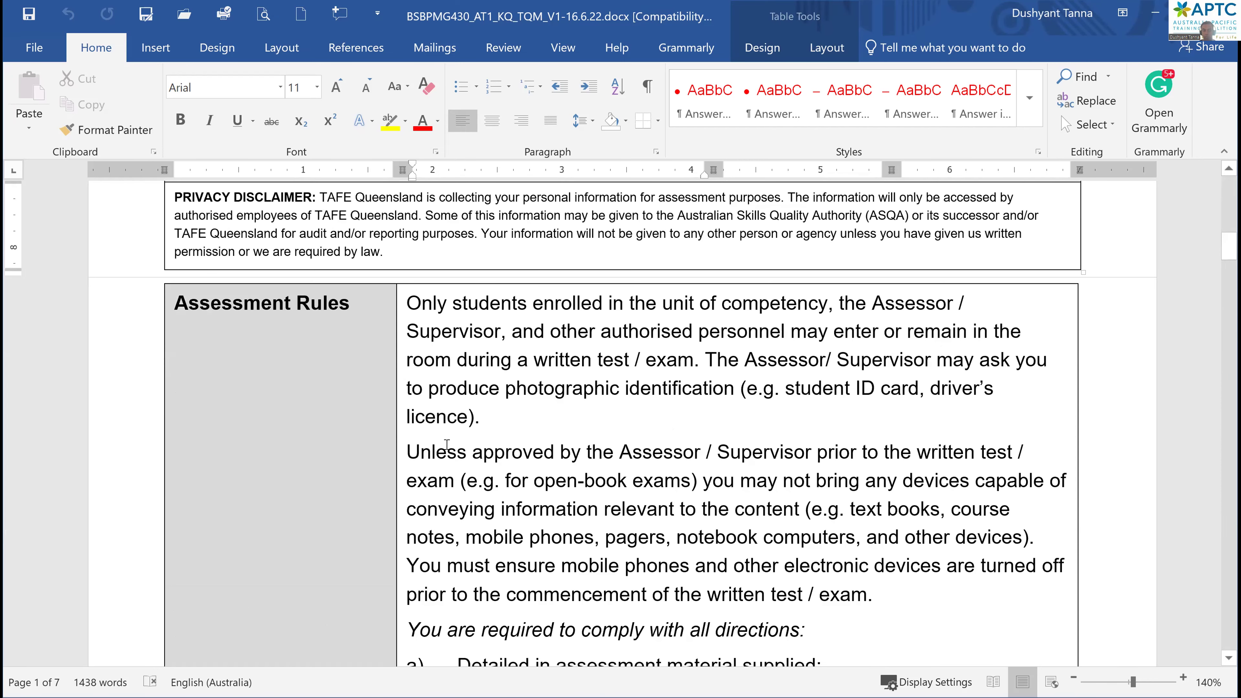
{"action": "scroll", "coordinate": [855, 523], "scroll_direction": "down", "scroll_amount": 1}
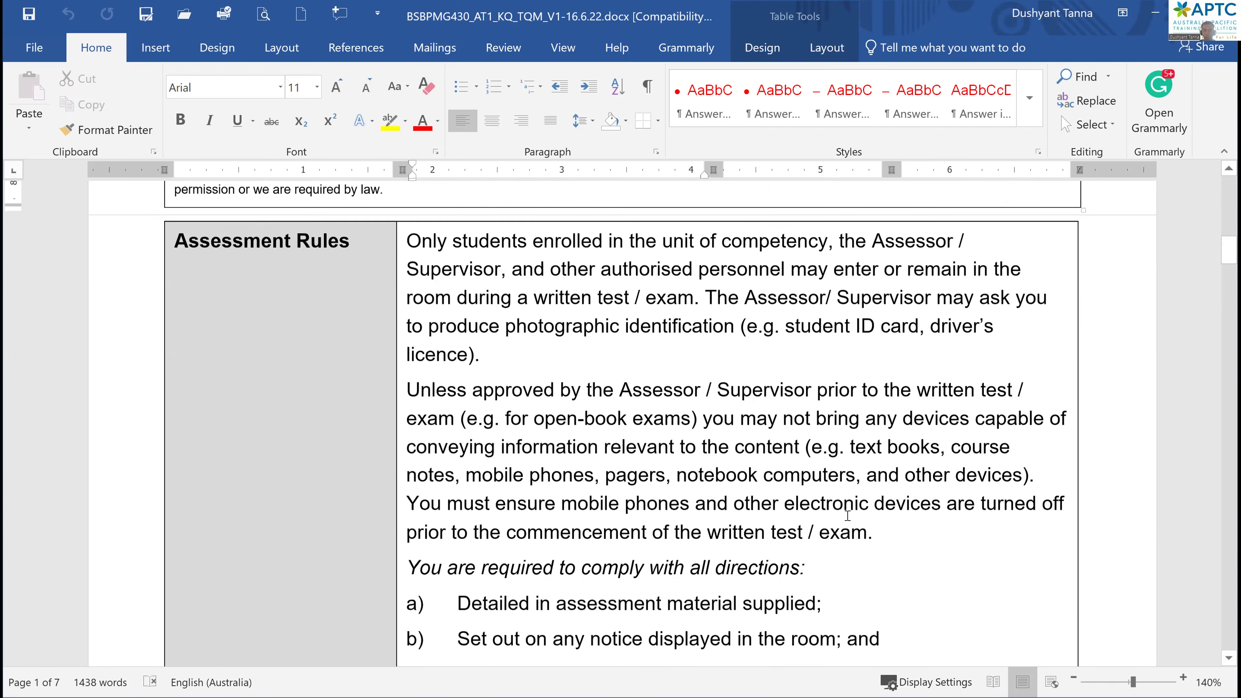
{"action": "scroll", "coordinate": [937, 533], "scroll_direction": "down", "scroll_amount": 3}
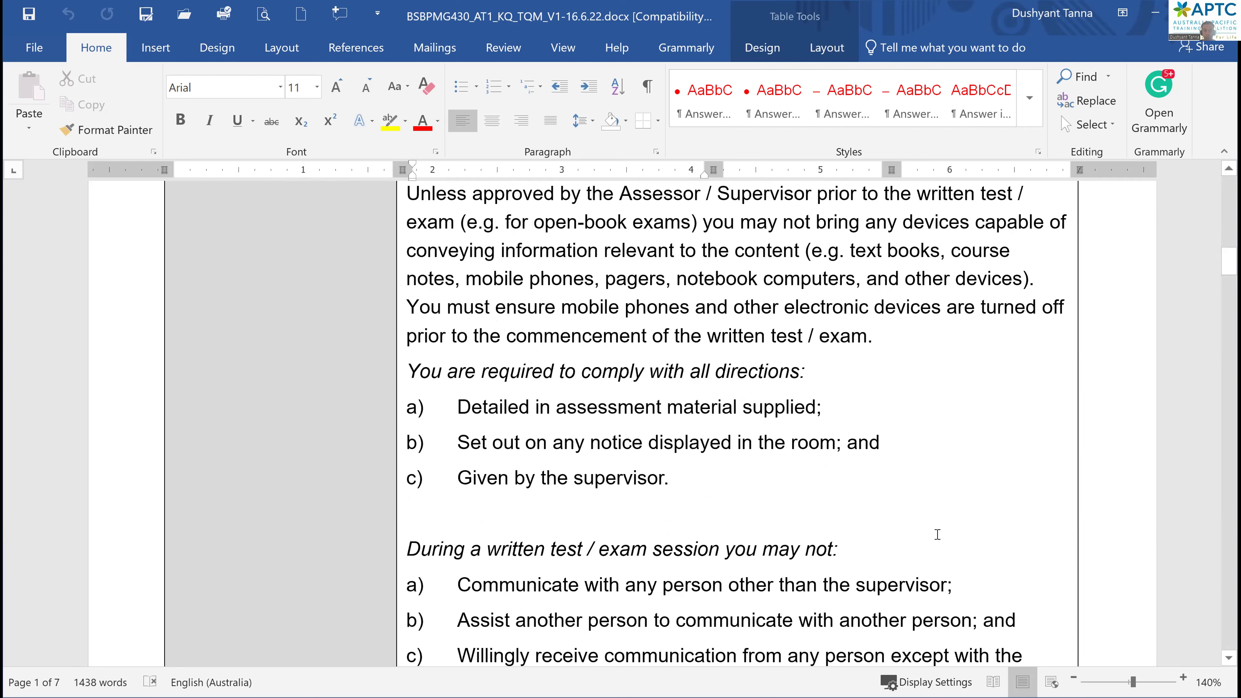
{"action": "scroll", "coordinate": [939, 526], "scroll_direction": "down", "scroll_amount": 2}
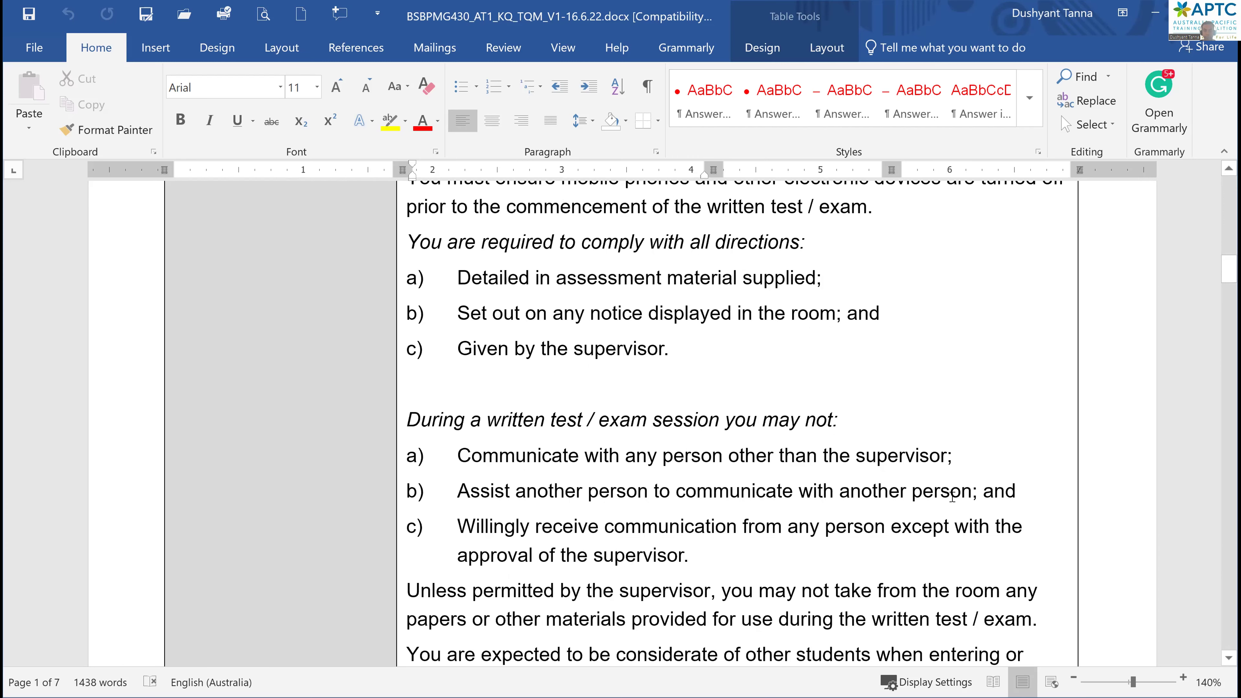
{"action": "scroll", "coordinate": [1061, 486], "scroll_direction": "down", "scroll_amount": 3}
{"action": "left_click", "coordinate": [1030, 506]}
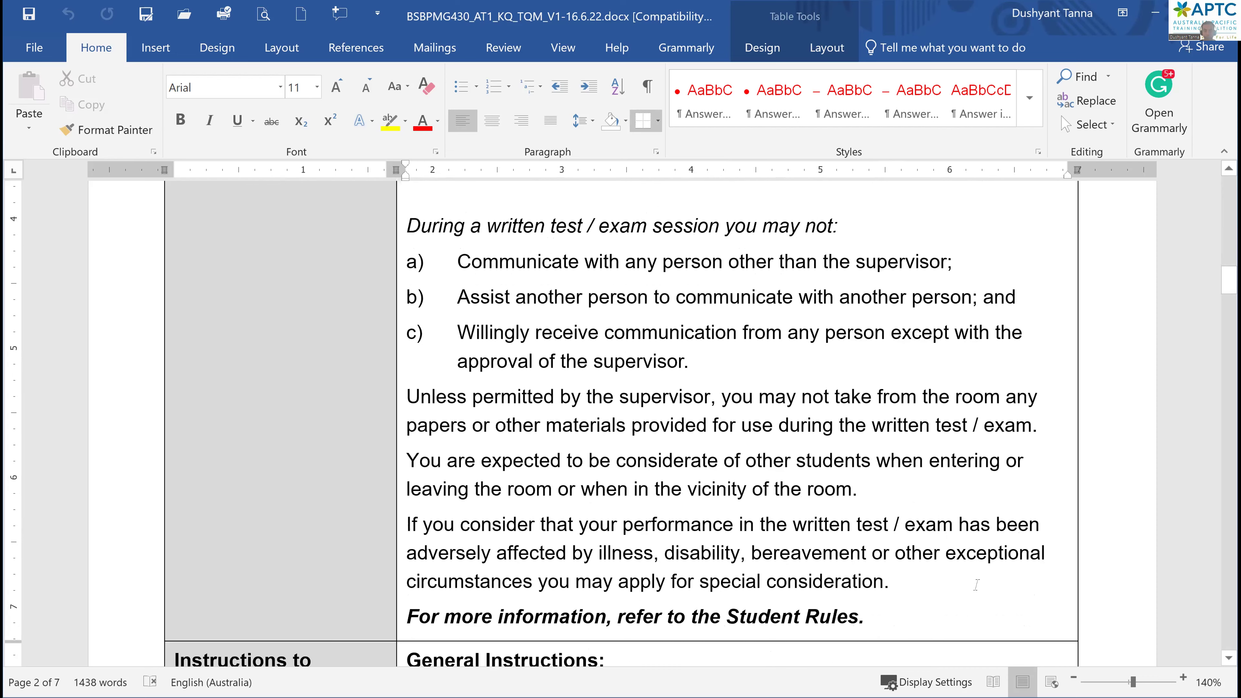
{"action": "scroll", "coordinate": [978, 583], "scroll_direction": "down", "scroll_amount": 1}
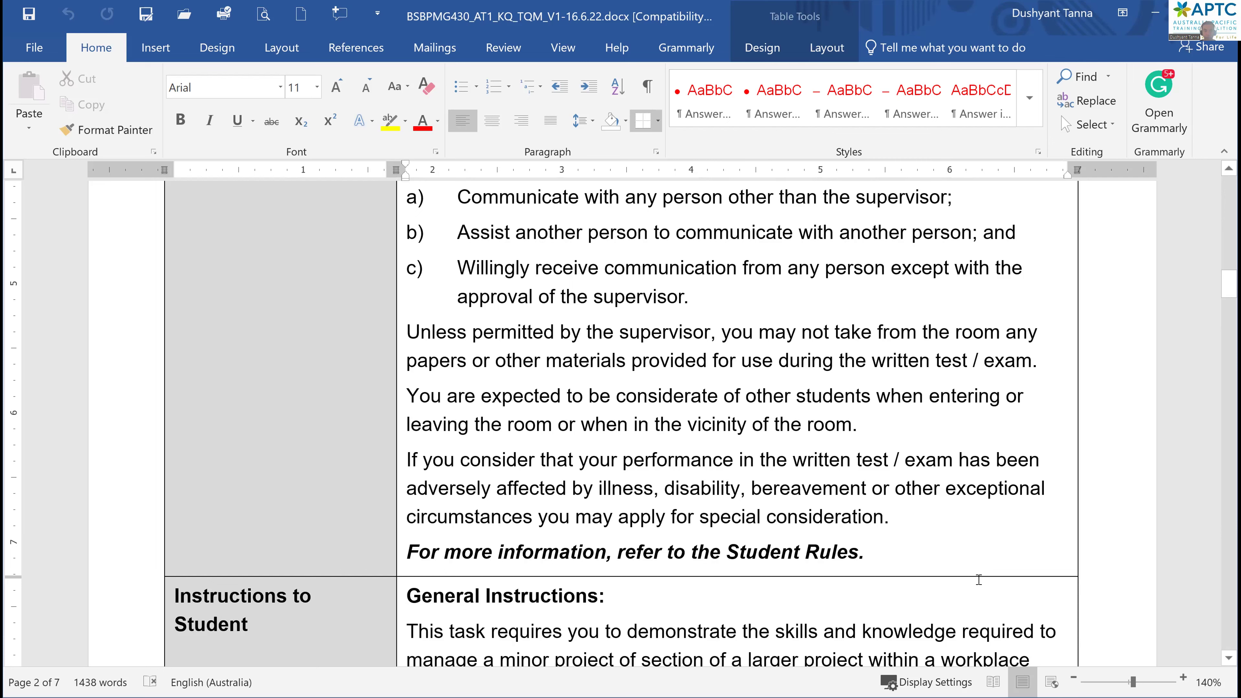
Add the date 9/10/22 at the end of the Time Allowed paragraph in Instructions to Student
{"action": "scroll", "coordinate": [810, 507], "scroll_direction": "down", "scroll_amount": 6}
{"action": "left_click", "coordinate": [881, 517]}
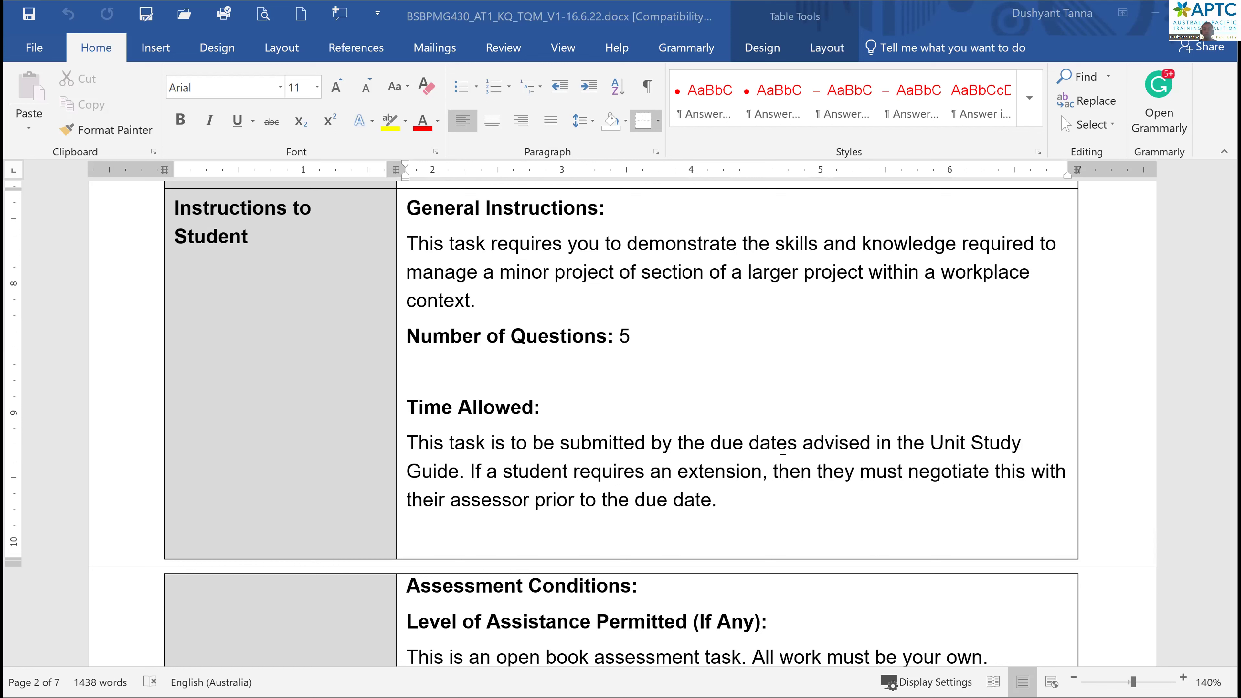
{"action": "type", "text": "9/10/22"}
Format the 9/10/22 date in the Time Allowed paragraph as bold red text
{"action": "key", "text": "shift+Left"}
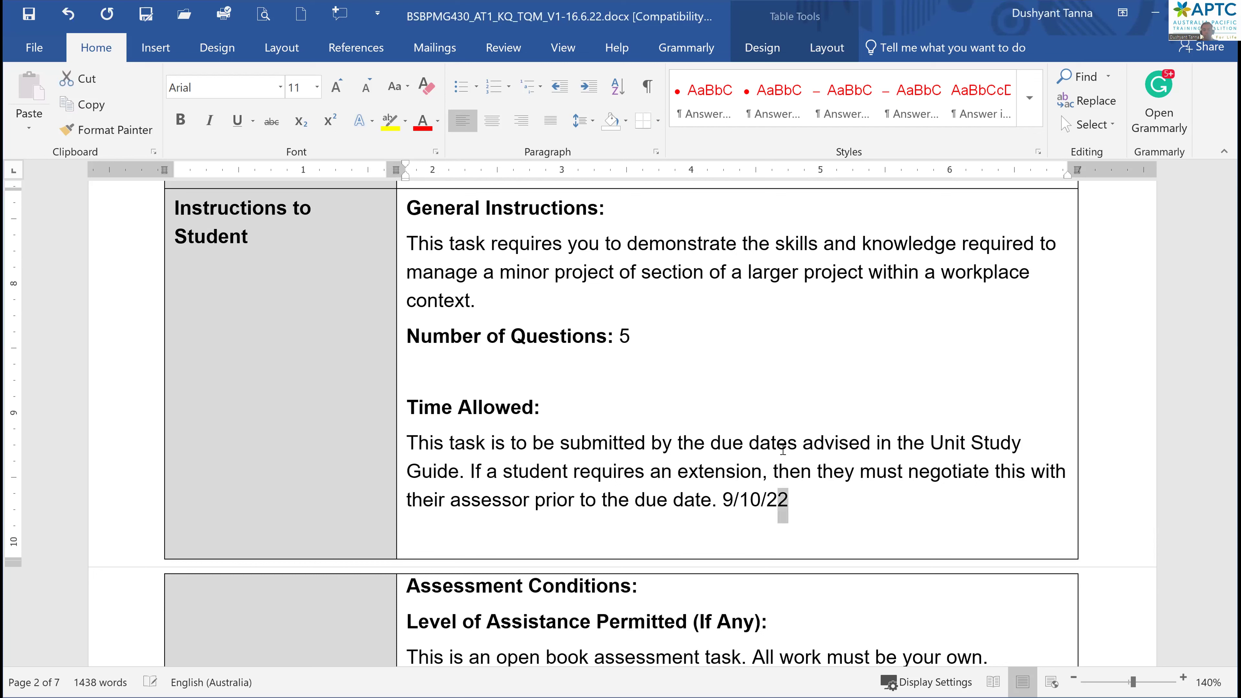
{"action": "key", "text": "shift+Left"}
{"action": "key", "text": "shift+Left"}
{"action": "key", "text": "shift+Left"}
{"action": "key", "text": "shift+Left"}
{"action": "key", "text": "shift+Left"}
{"action": "key", "text": "shift+Left"}
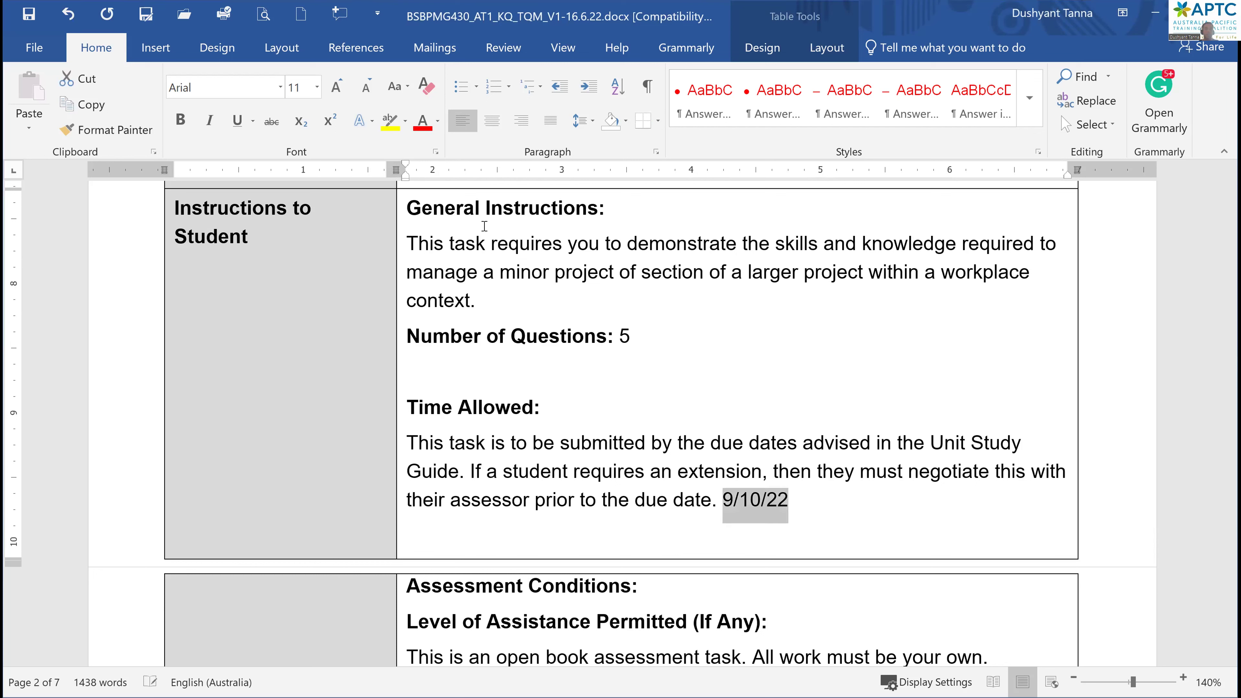
{"action": "left_click", "coordinate": [419, 131]}
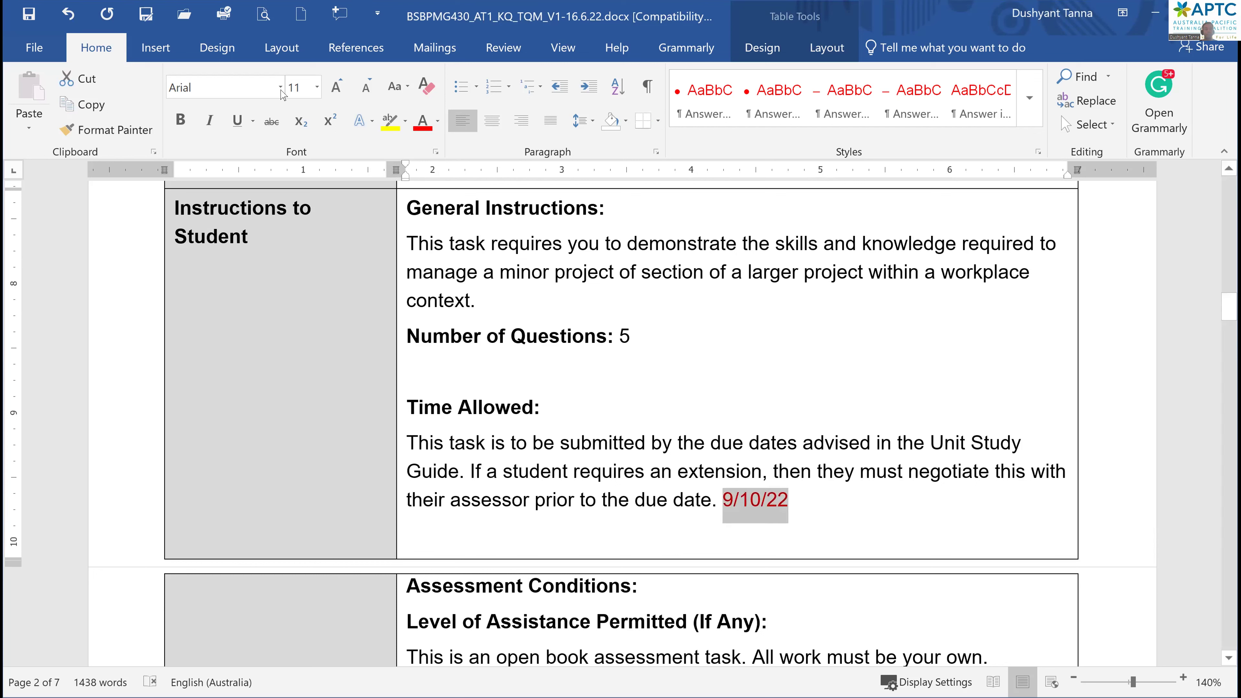
{"action": "left_click", "coordinate": [181, 120]}
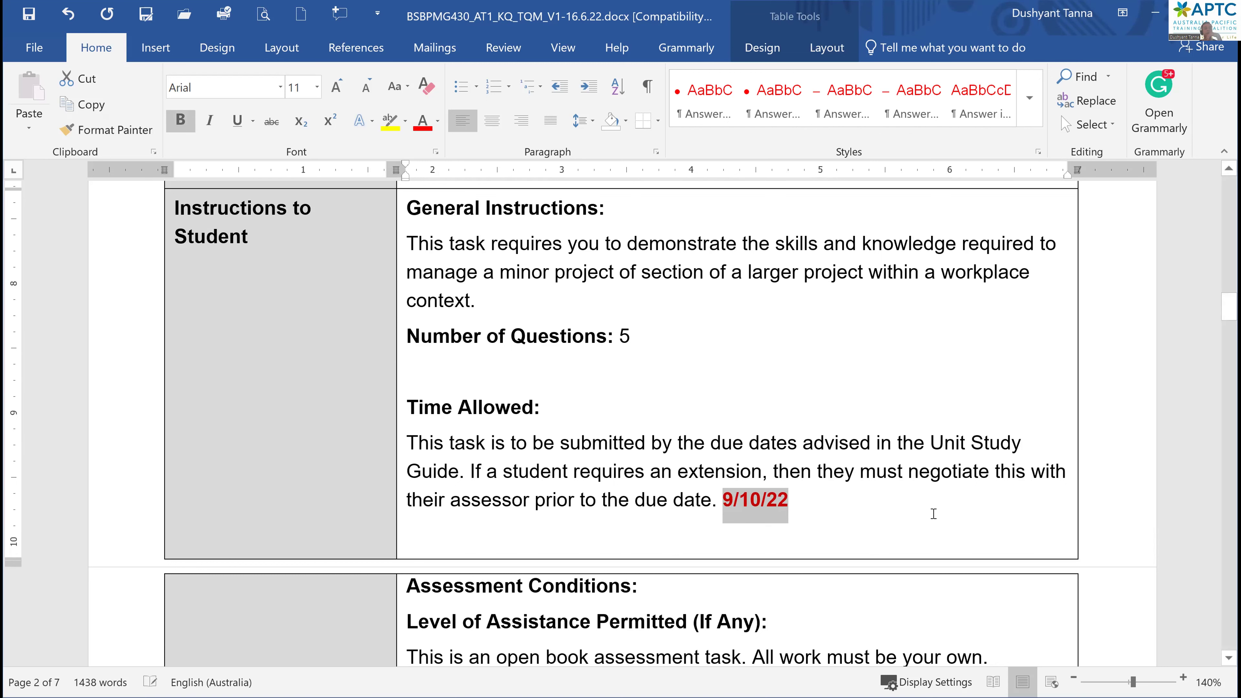
{"action": "left_click", "coordinate": [914, 515]}
Go through the Assessment Conditions to the Short Answer Questions section and save the document
{"action": "scroll", "coordinate": [894, 528], "scroll_direction": "down", "scroll_amount": 3}
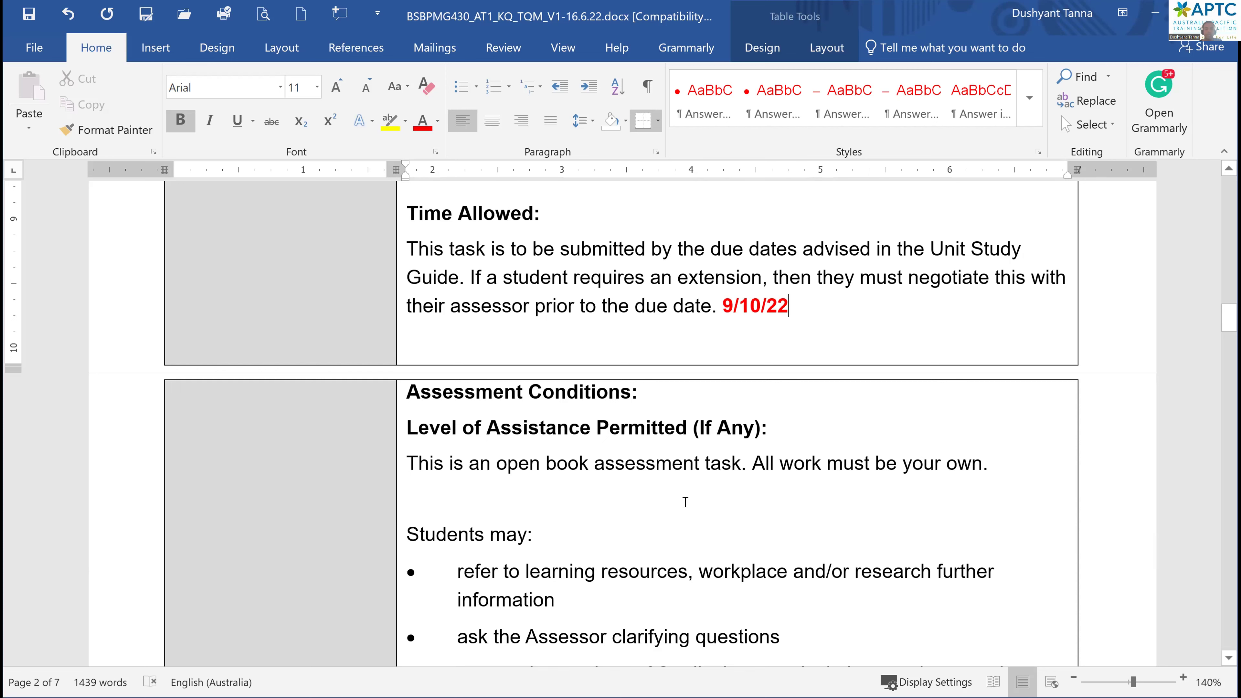
{"action": "scroll", "coordinate": [995, 404], "scroll_direction": "down", "scroll_amount": 10}
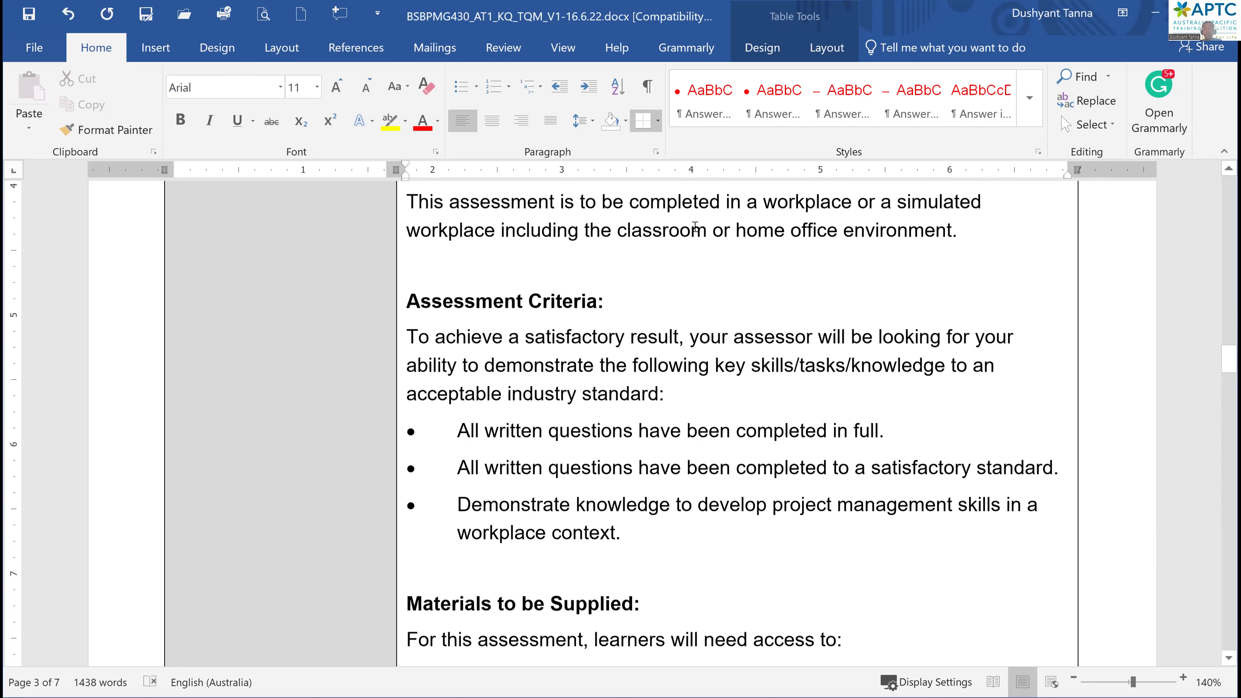
{"action": "scroll", "coordinate": [962, 306], "scroll_direction": "down", "scroll_amount": 5}
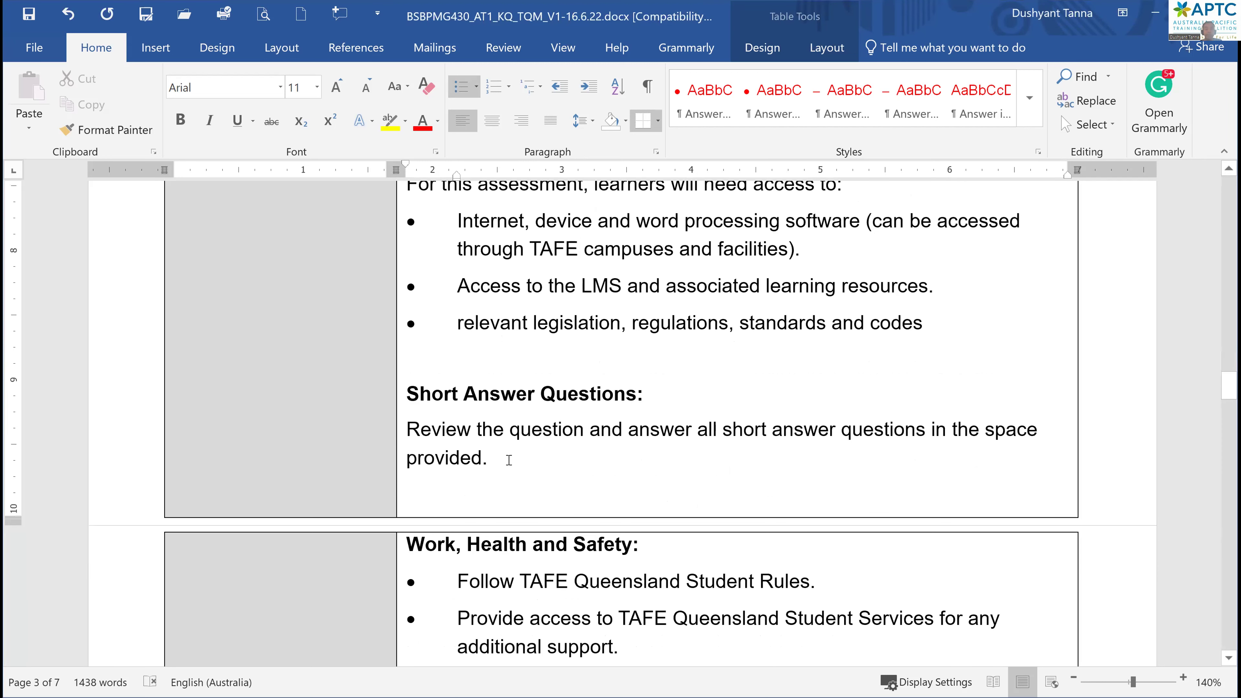
{"action": "left_click", "coordinate": [509, 460]}
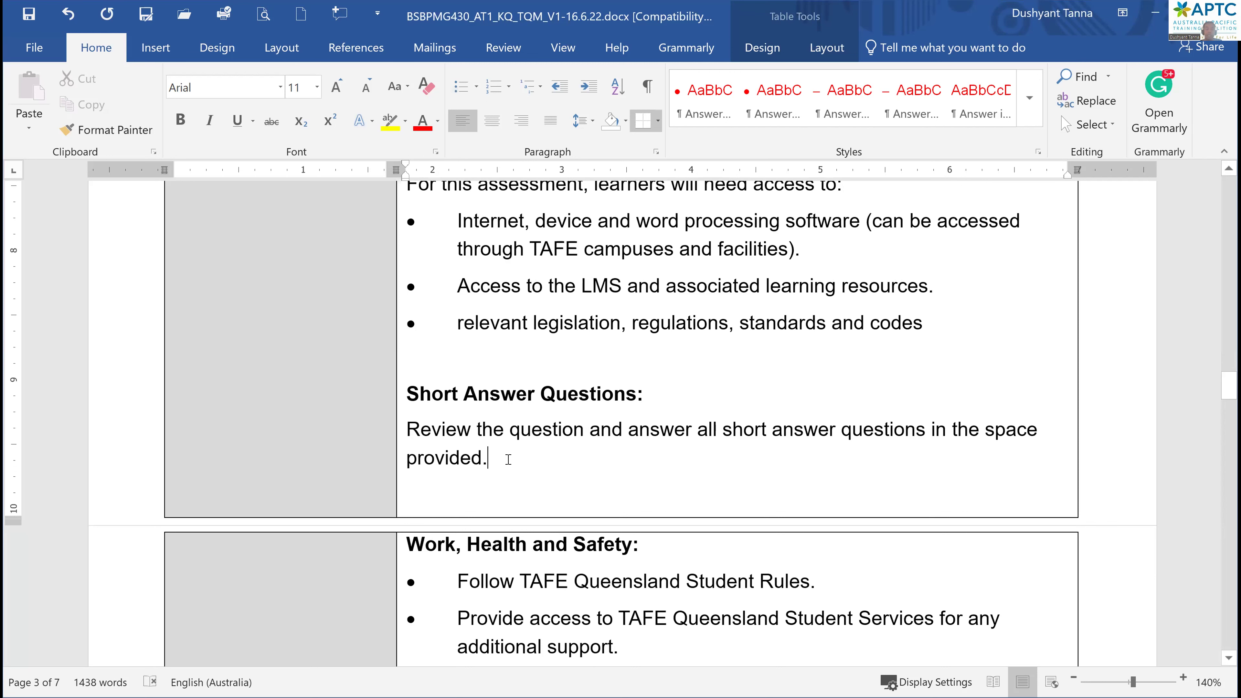
{"action": "key", "text": "ctrl+s"}
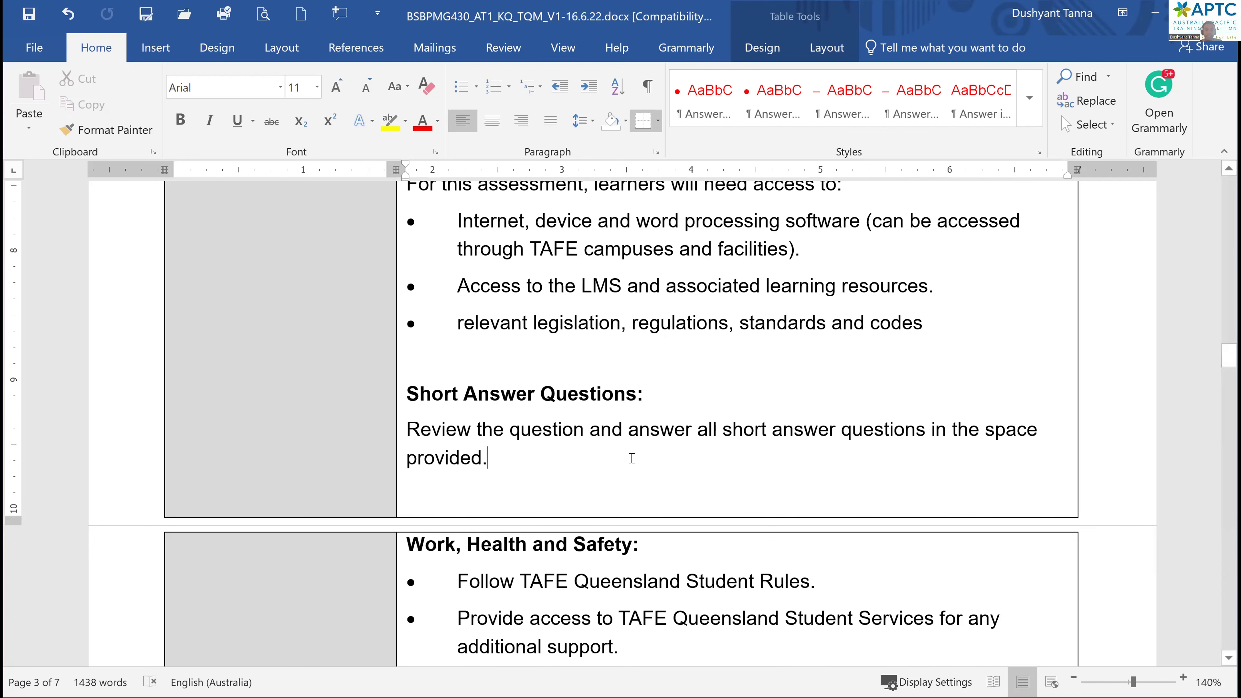
Examine the Work, Health and Safety section, the assessor instructions and the assessment submission details
{"action": "scroll", "coordinate": [632, 458], "scroll_direction": "down", "scroll_amount": 10}
{"action": "scroll", "coordinate": [632, 458], "scroll_direction": "down", "scroll_amount": 6}
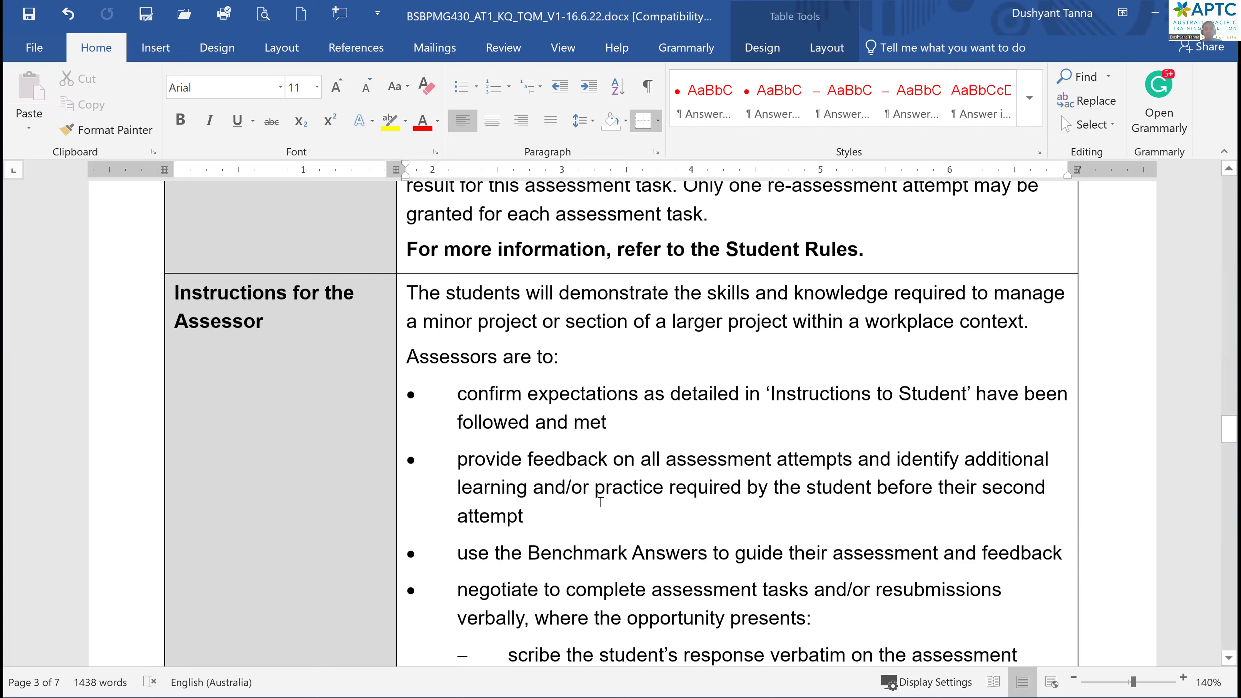
{"action": "scroll", "coordinate": [768, 486], "scroll_direction": "down", "scroll_amount": 20}
{"action": "left_click", "coordinate": [749, 485]}
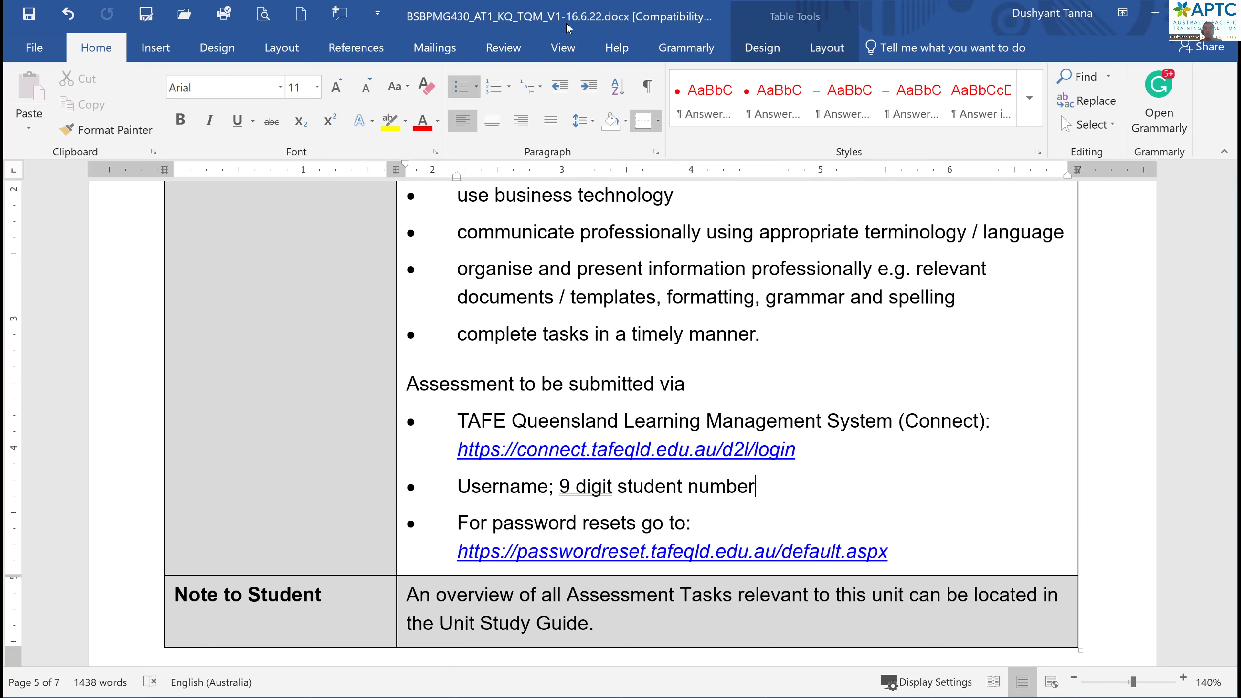
{"action": "left_click", "coordinate": [898, 436]}
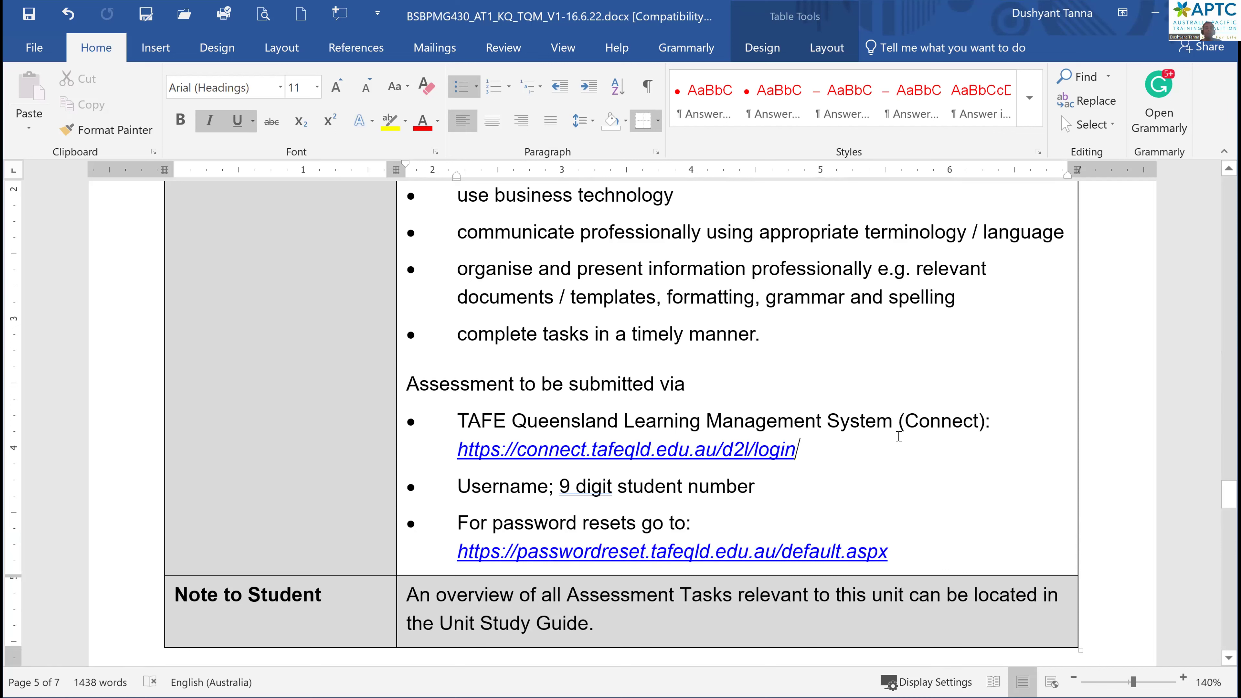
{"action": "scroll", "coordinate": [904, 444], "scroll_direction": "down", "scroll_amount": 3}
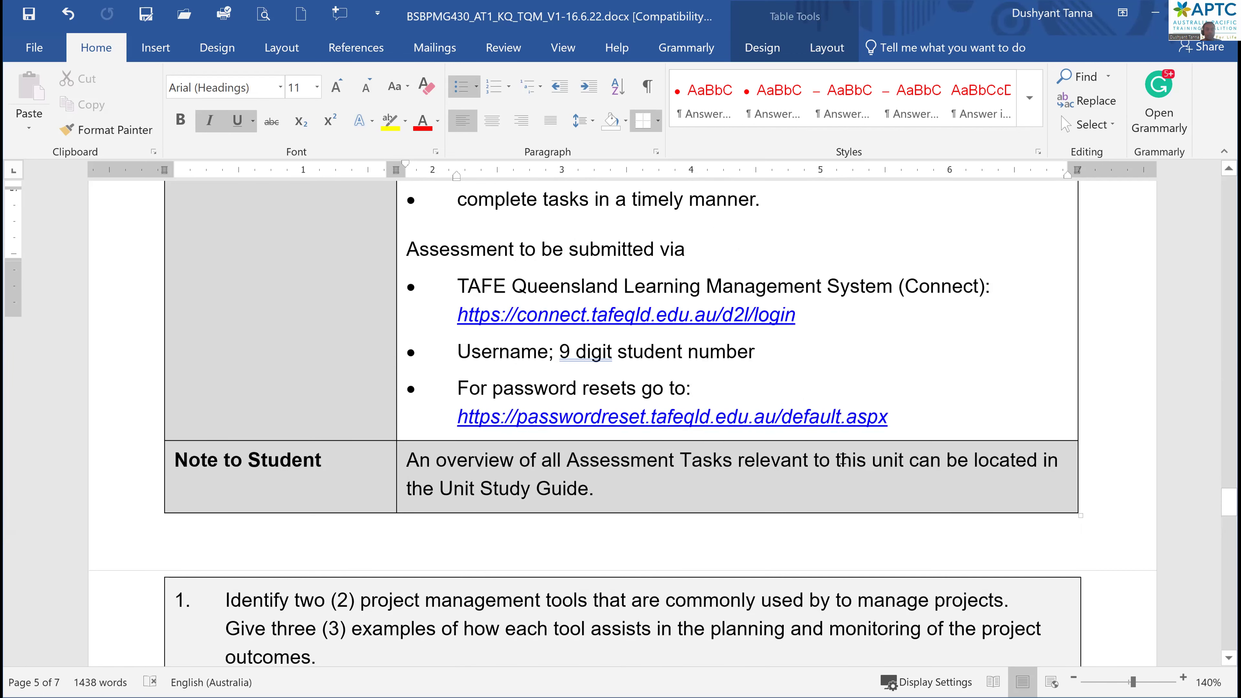
Prefix Trello with "e.g." in question 1's table and italicise the Trello entry and its three example rows
{"action": "scroll", "coordinate": [448, 227], "scroll_direction": "down", "scroll_amount": 8}
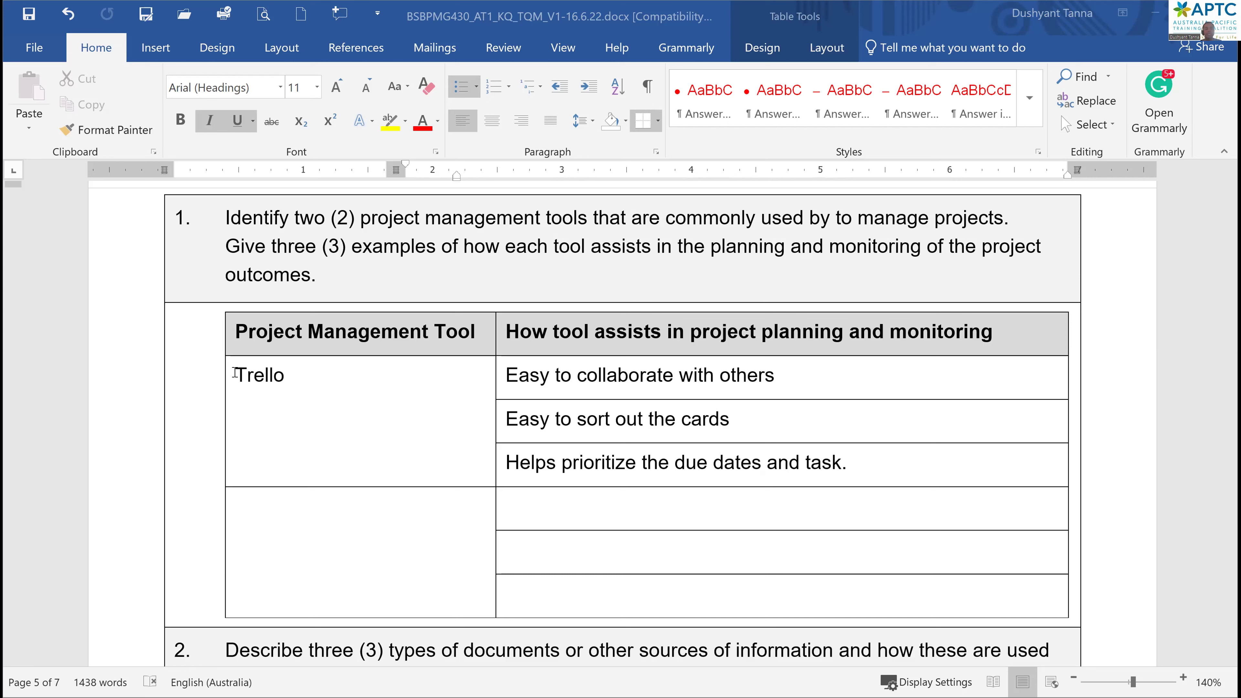
{"action": "left_click", "coordinate": [307, 458]}
{"action": "type", "text": "e."}
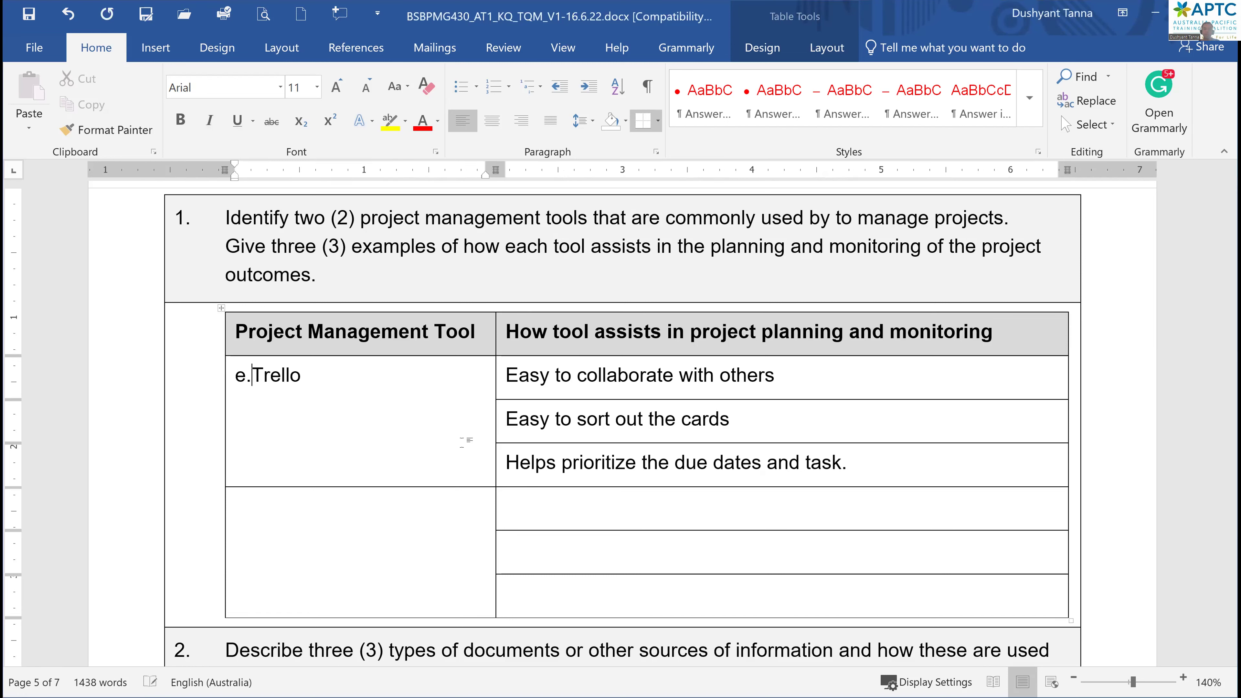
{"action": "type", "text": "g."}
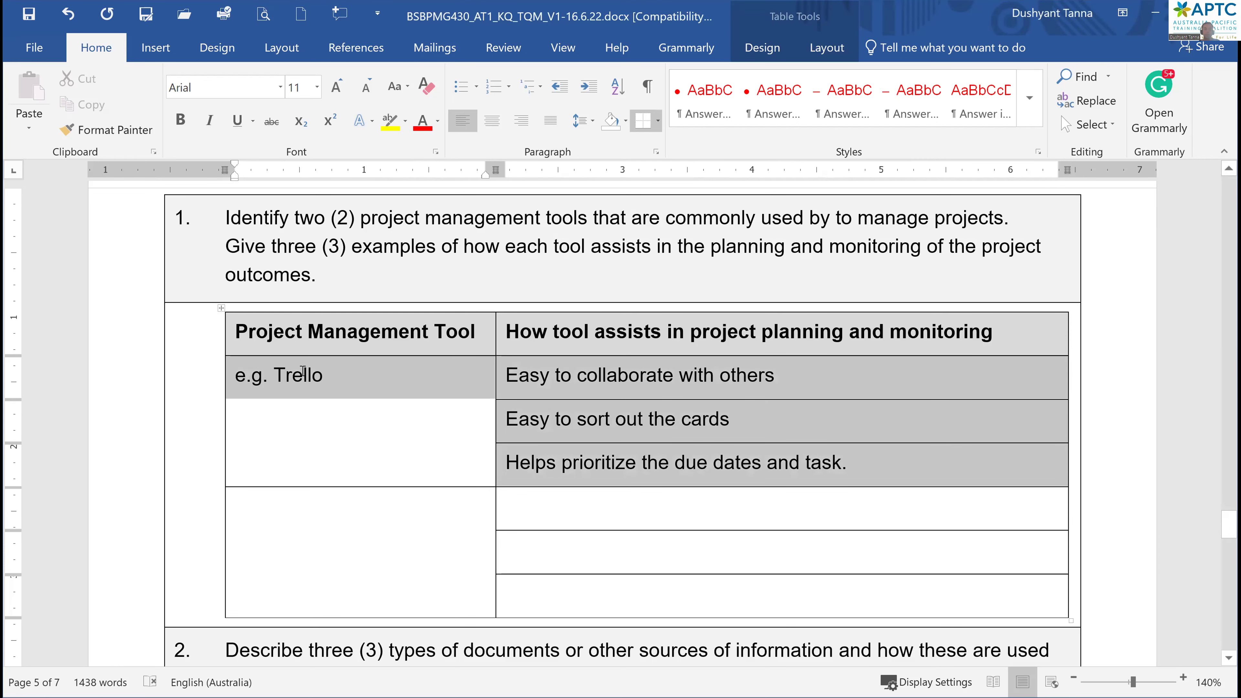
{"action": "left_click", "coordinate": [210, 120]}
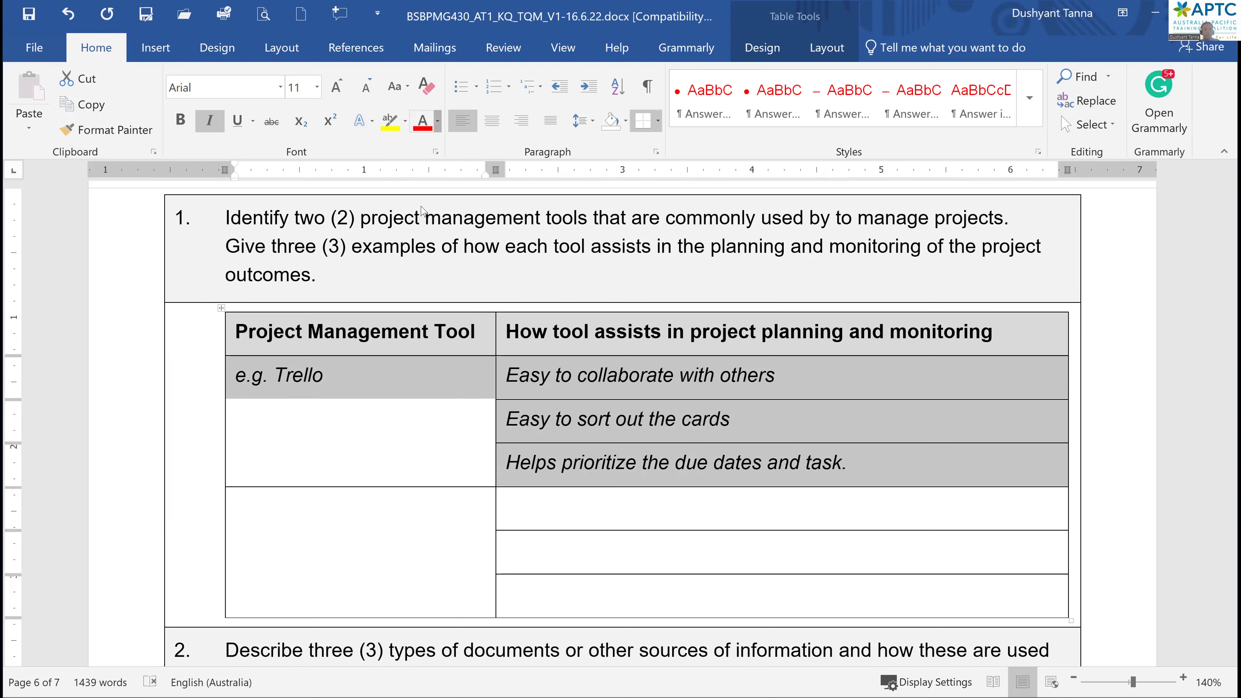
Change the font colour of the e.g. Trello entry and its three example rows to light grey
{"action": "left_click", "coordinate": [437, 121]}
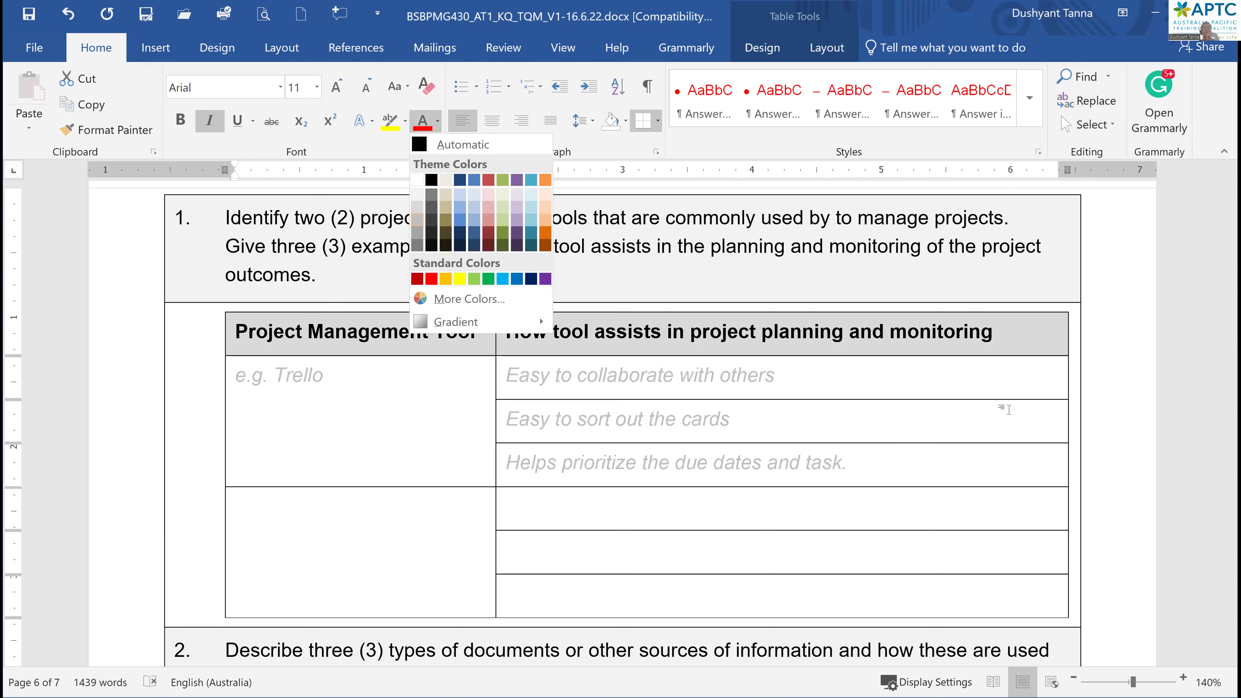
{"action": "left_click", "coordinate": [336, 391]}
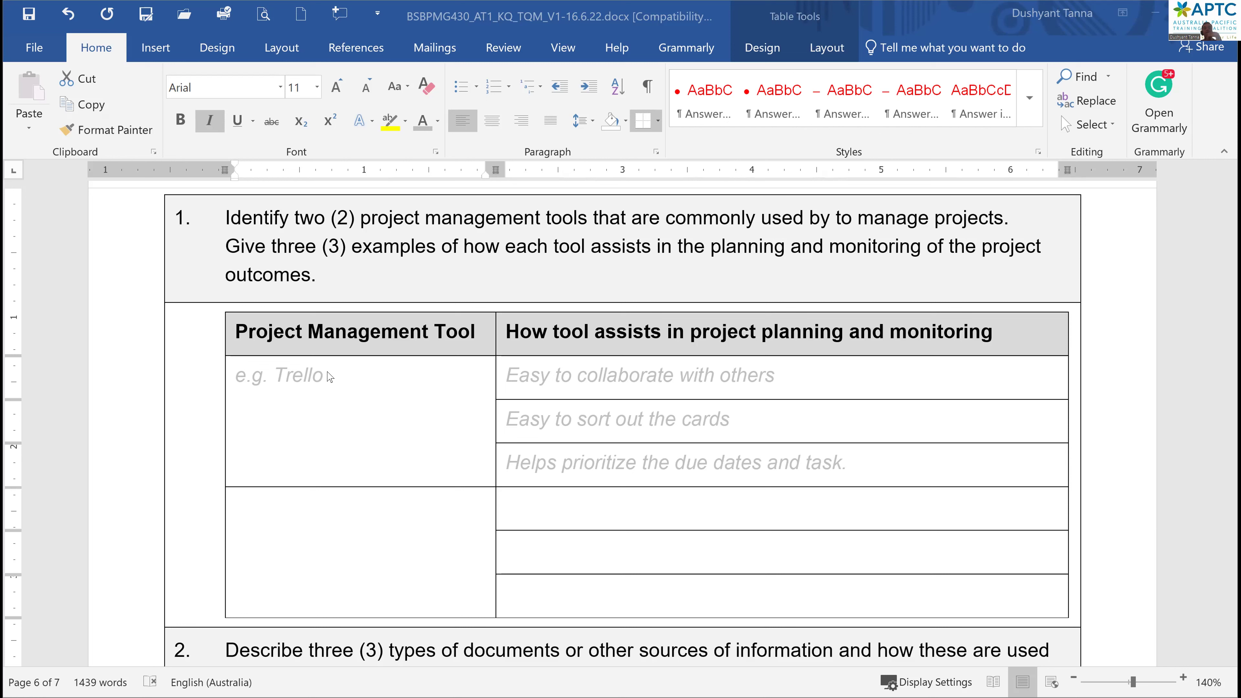
{"action": "key", "text": "shift+Down"}
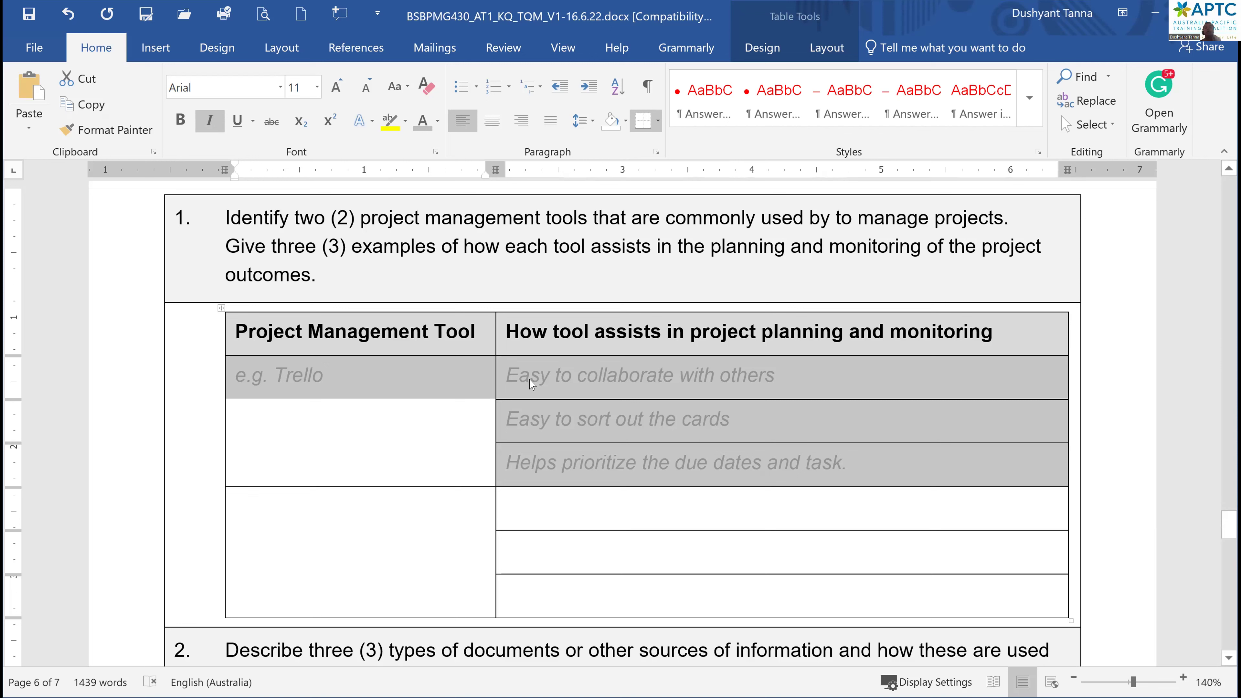
Turn the three Trello example rows in question 1's table into bullet points
{"action": "left_click", "coordinate": [801, 375]}
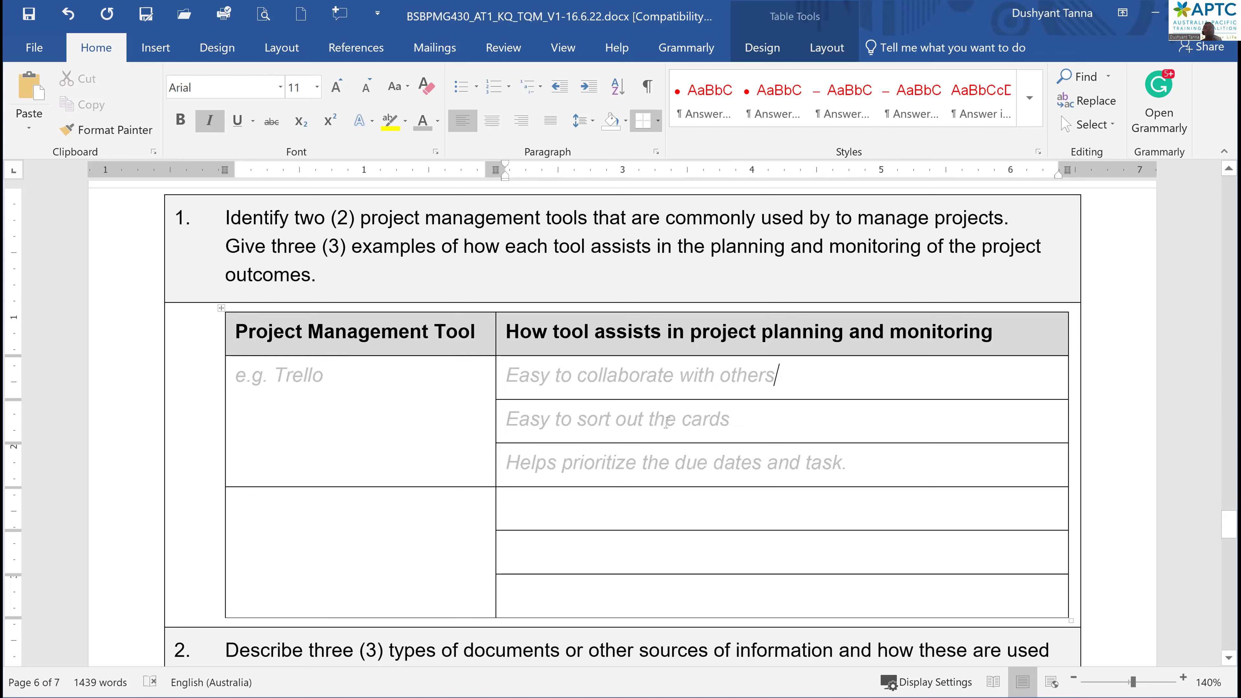
{"action": "left_click", "coordinate": [761, 412]}
{"action": "left_click", "coordinate": [850, 463]}
{"action": "key", "text": "shift+Up"}
{"action": "key", "text": "shift+Up"}
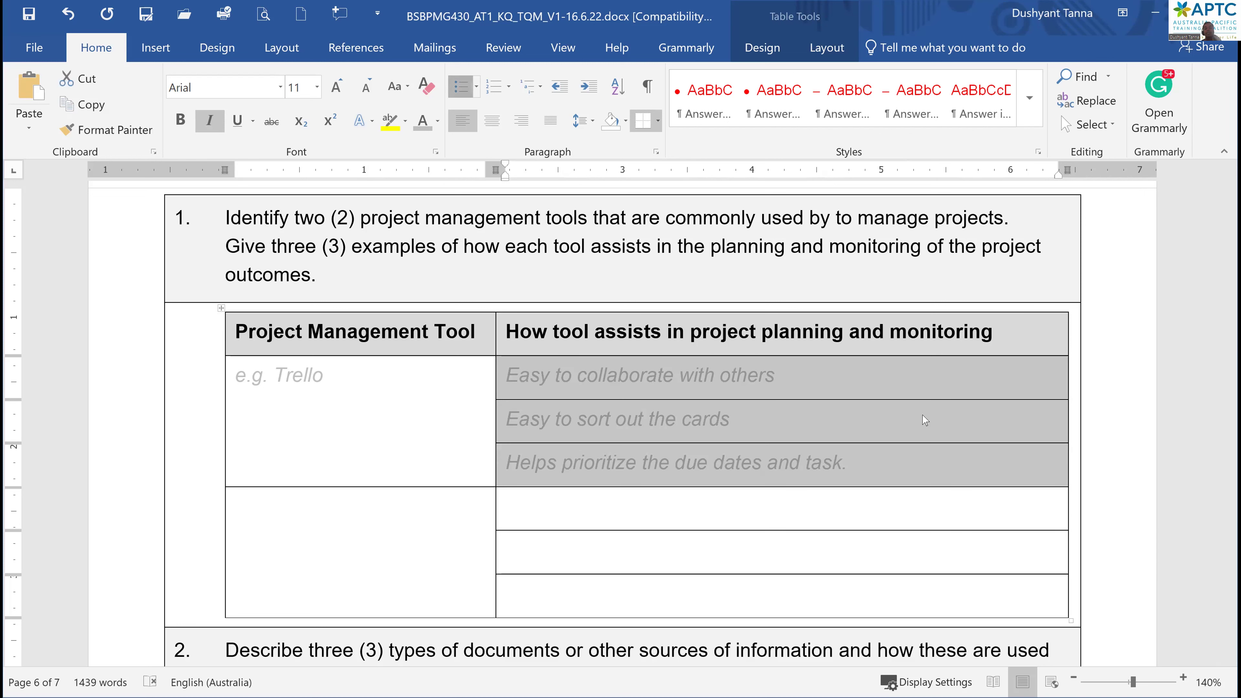
{"action": "key", "text": "ctrl+shift+l"}
{"action": "left_click", "coordinate": [1008, 475]}
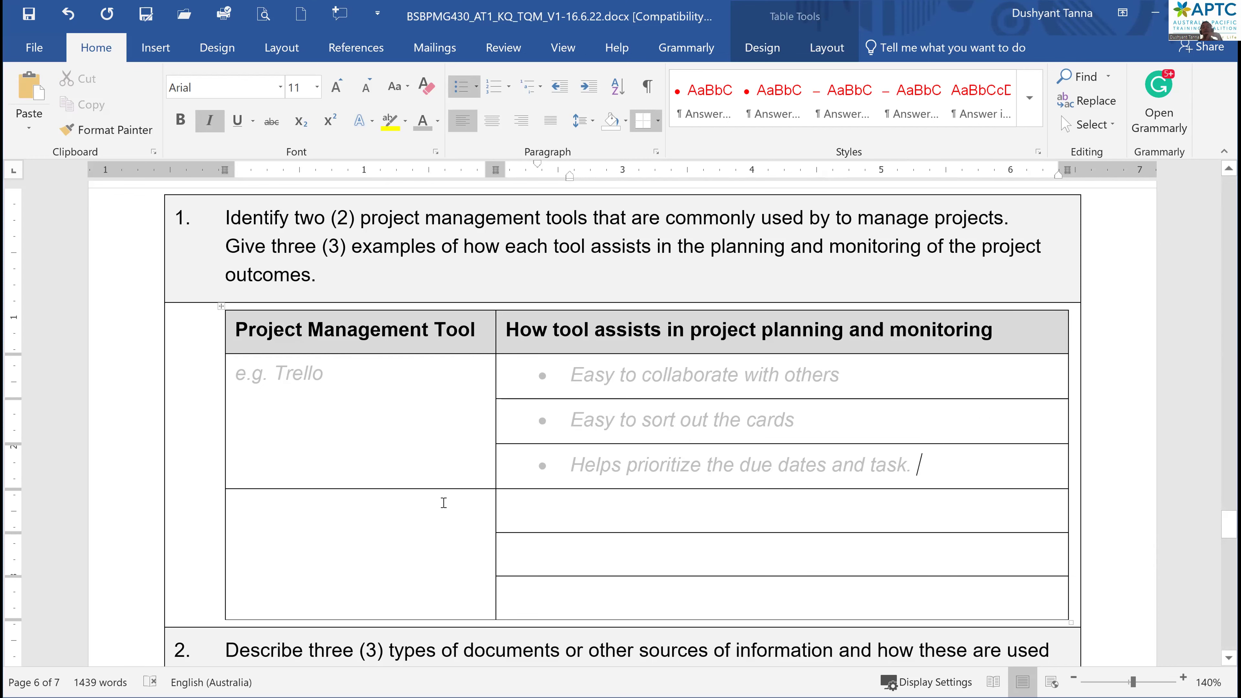
{"action": "left_click_drag", "start_coordinate": [925, 464], "coordinate": [351, 379]}
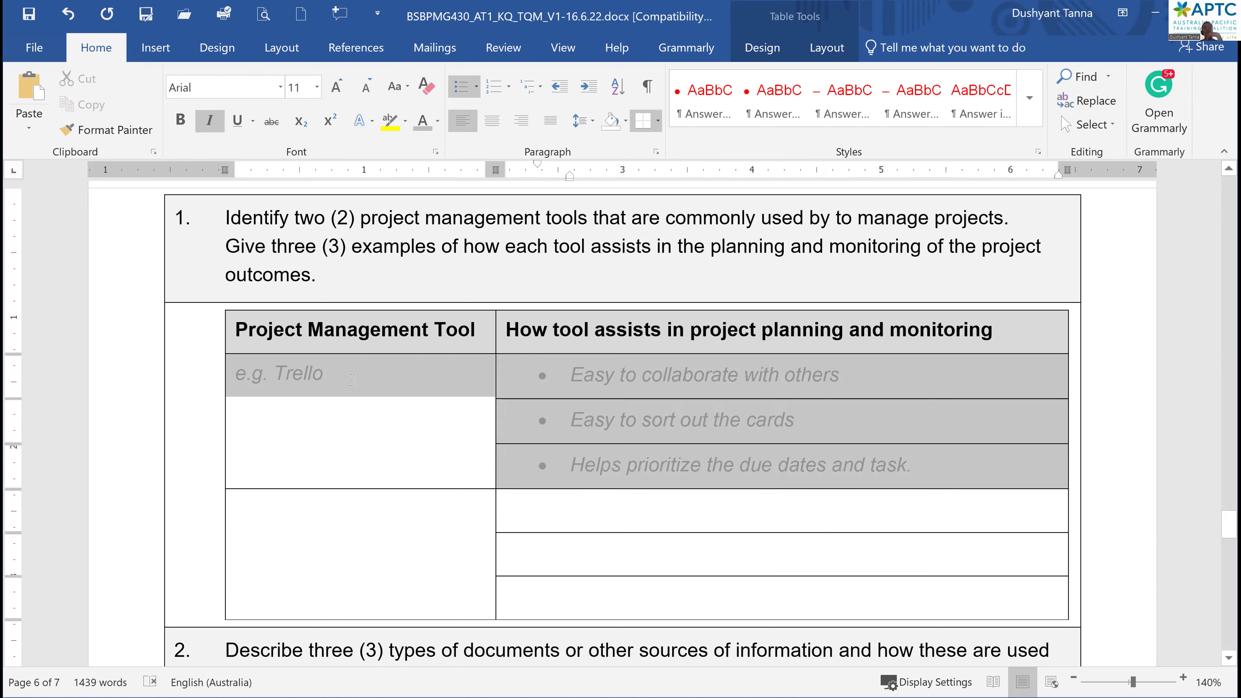
{"action": "left_click", "coordinate": [966, 475]}
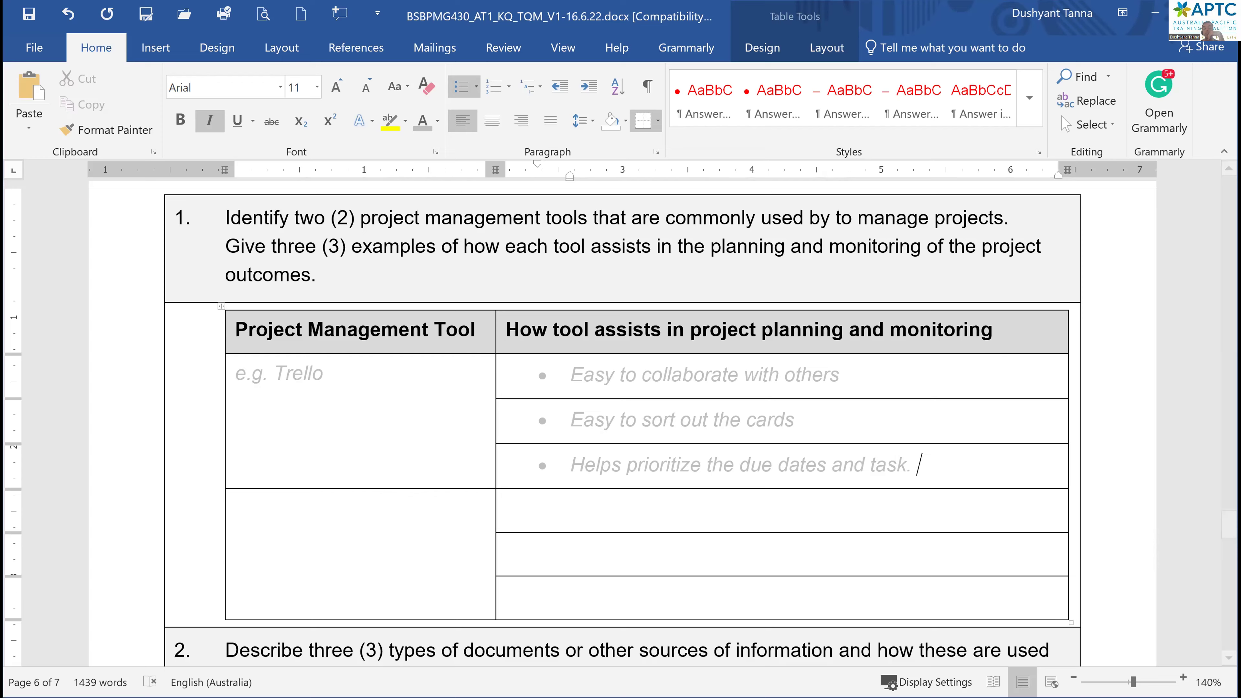
Change "task." to "tasks." at the end of the third Trello example
{"action": "scroll", "coordinate": [682, 377], "scroll_direction": "up", "scroll_amount": 1, "text": "ctrl"}
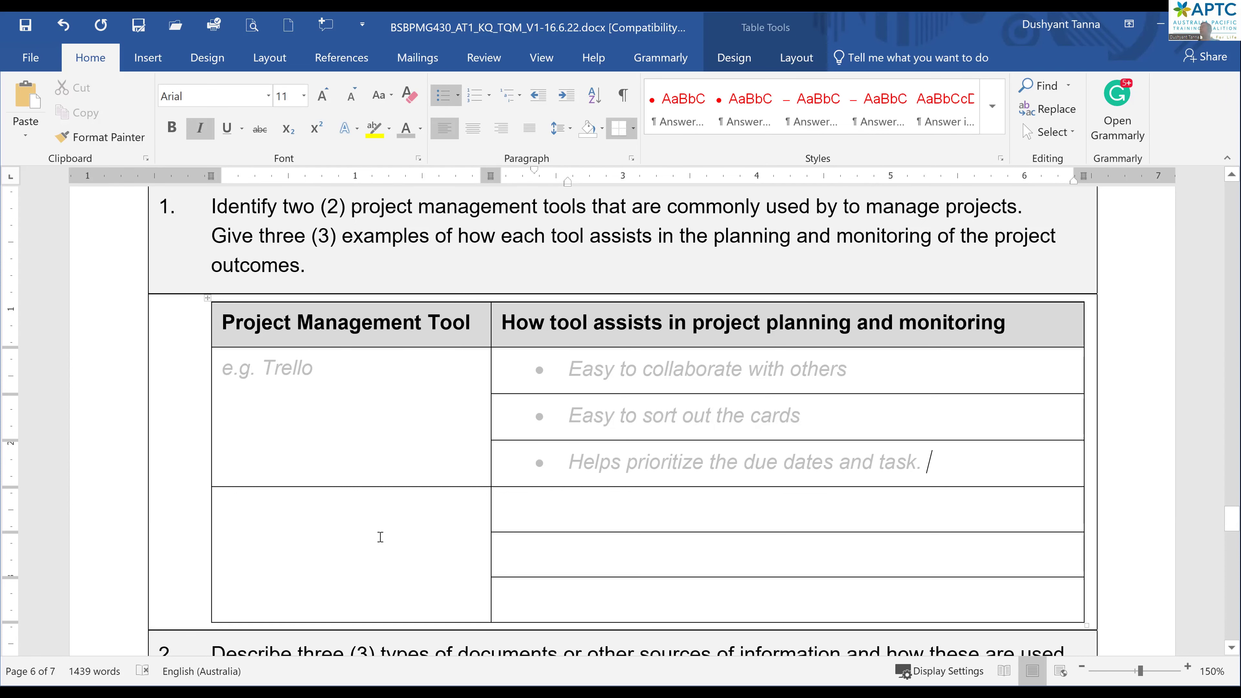
{"action": "key", "text": "BackSpace"}
{"action": "key", "text": "BackSpace"}
{"action": "type", "text": "s"}
{"action": "scroll", "coordinate": [621, 421], "scroll_direction": "down", "scroll_amount": 3}
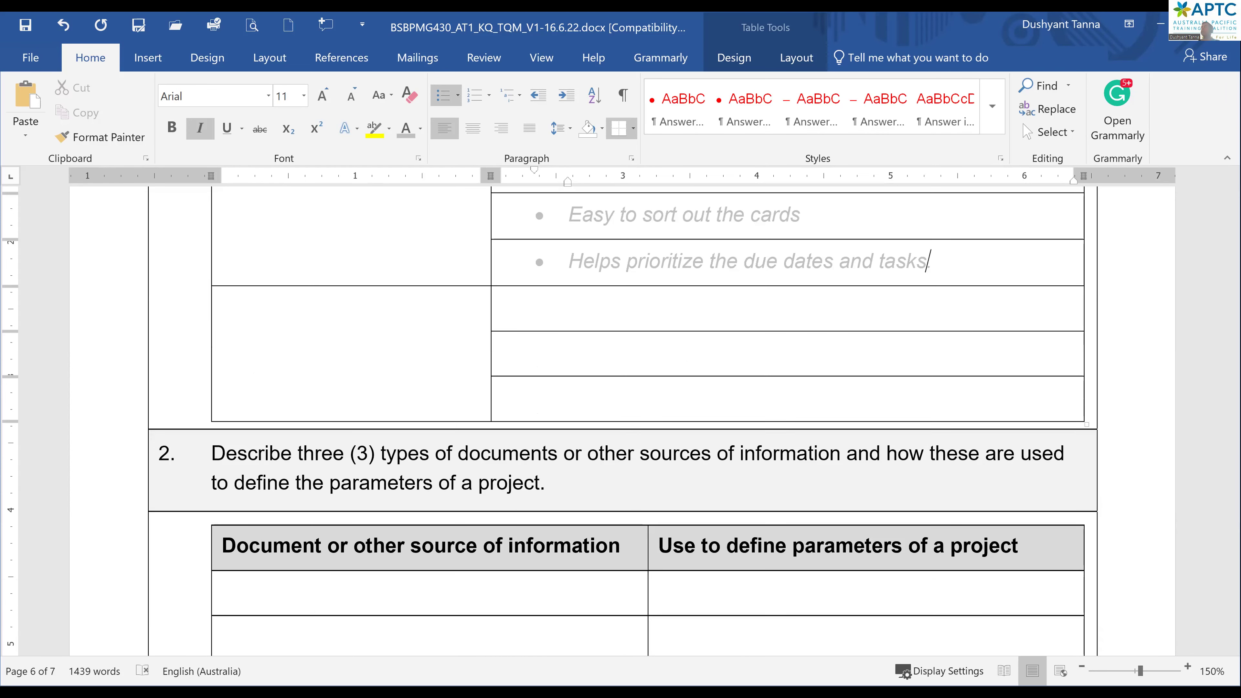
{"action": "type", "text": "."}
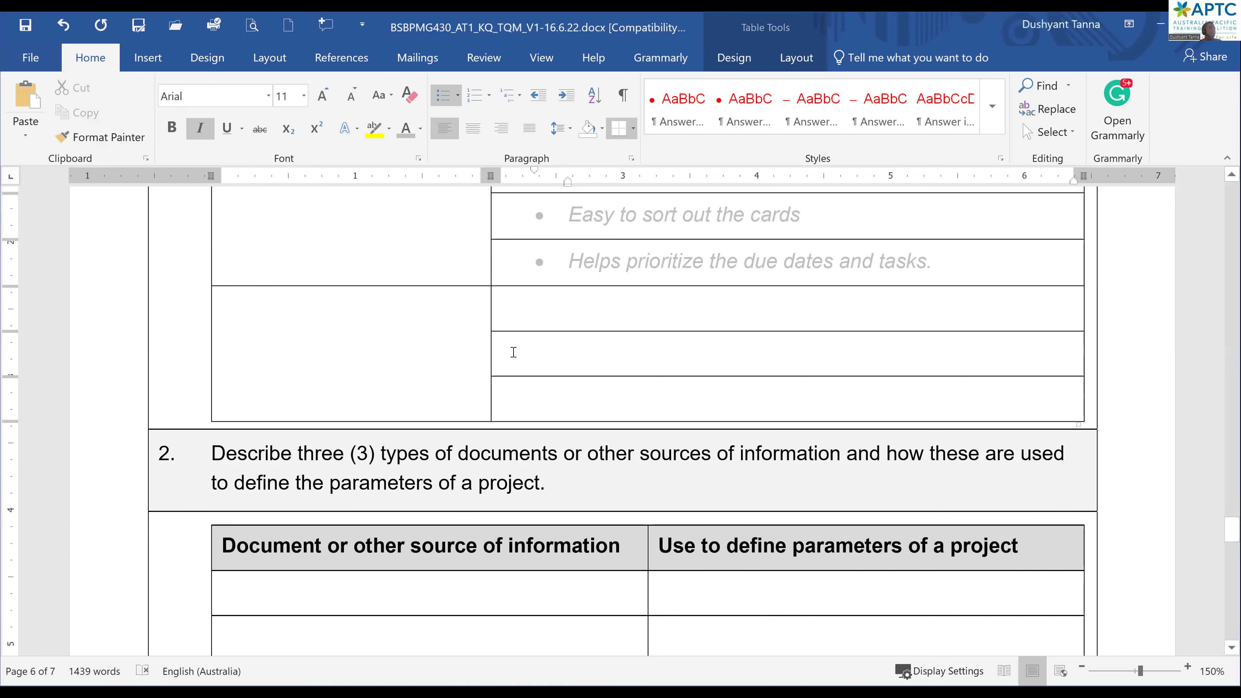
Reword the first column heading of question 2's table to "Document or another source of information"
{"action": "left_click", "coordinate": [532, 297]}
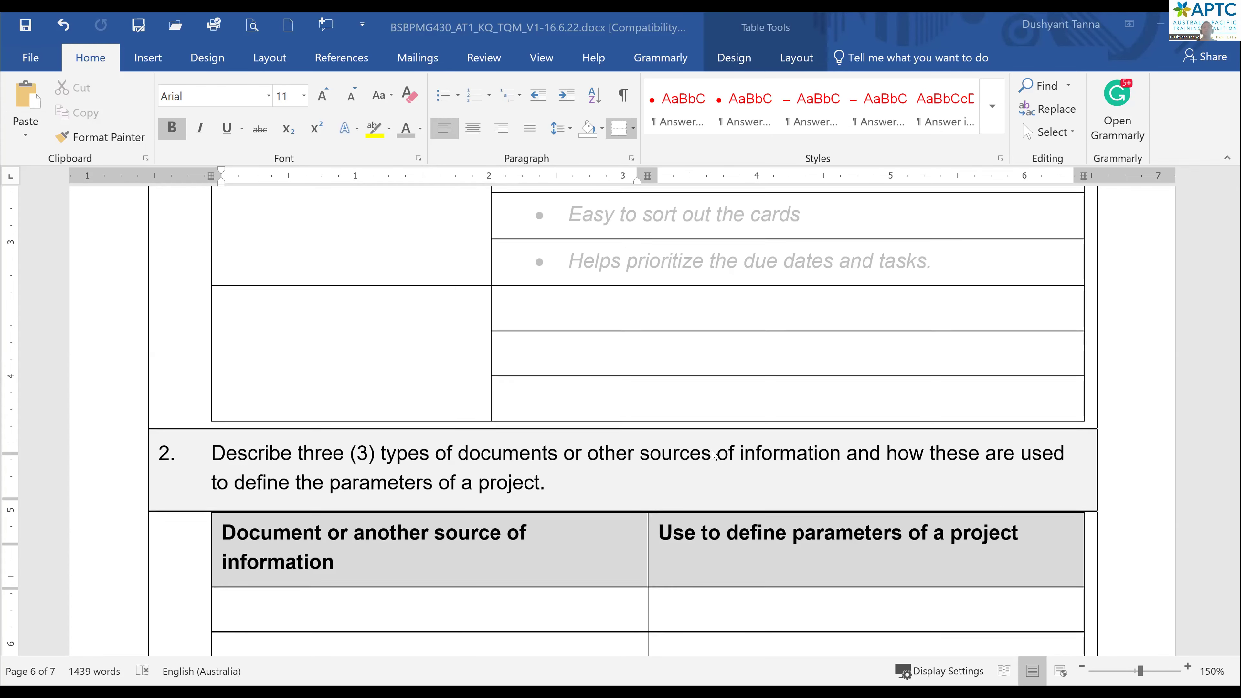
{"action": "scroll", "coordinate": [719, 460], "scroll_direction": "down", "scroll_amount": 3}
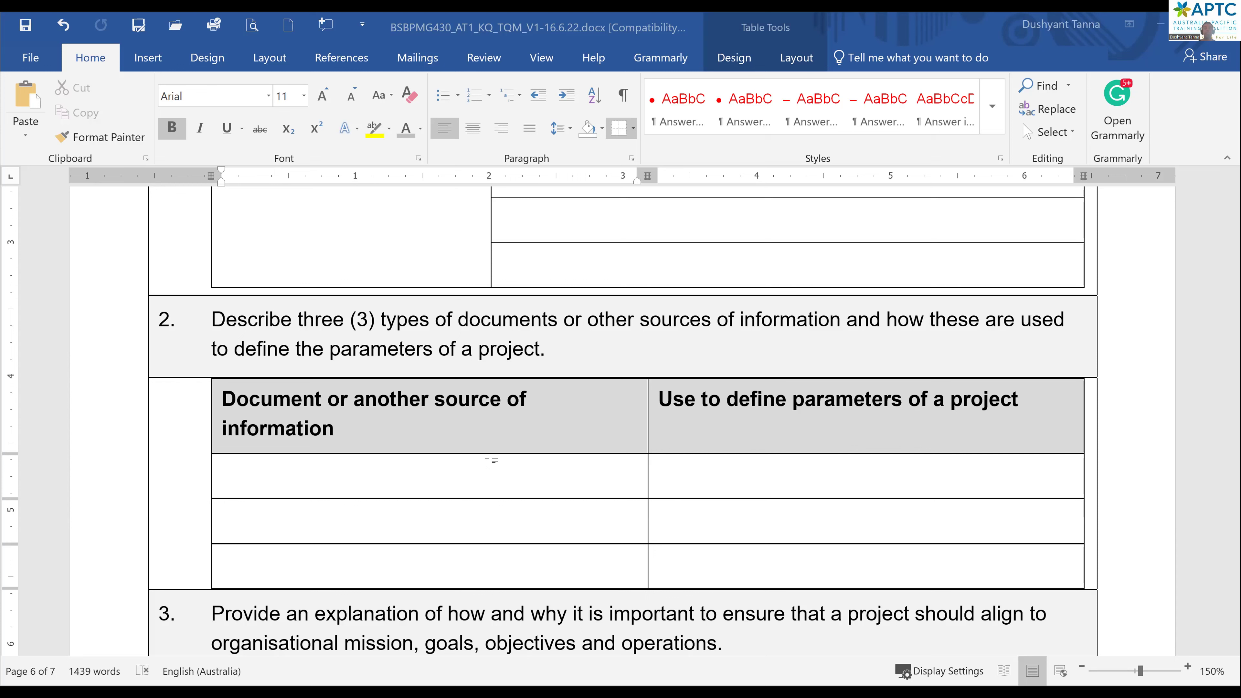
{"action": "left_click", "coordinate": [491, 462]}
{"action": "left_click", "coordinate": [331, 479]}
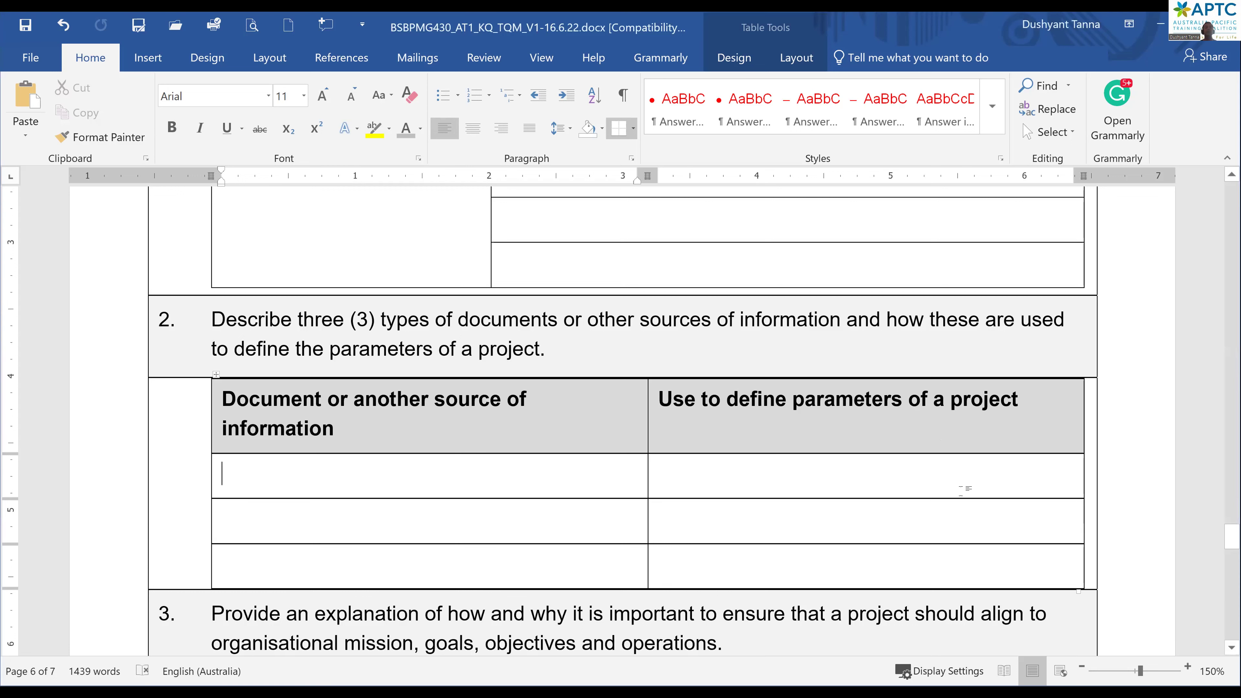
{"action": "left_click", "coordinate": [962, 489]}
Reword question 3 to "organizational mission, goals, objectives, and operations" and its table headings to "Organizational factors" and "Project Alignment"
{"action": "scroll", "coordinate": [794, 503], "scroll_direction": "down", "scroll_amount": 4}
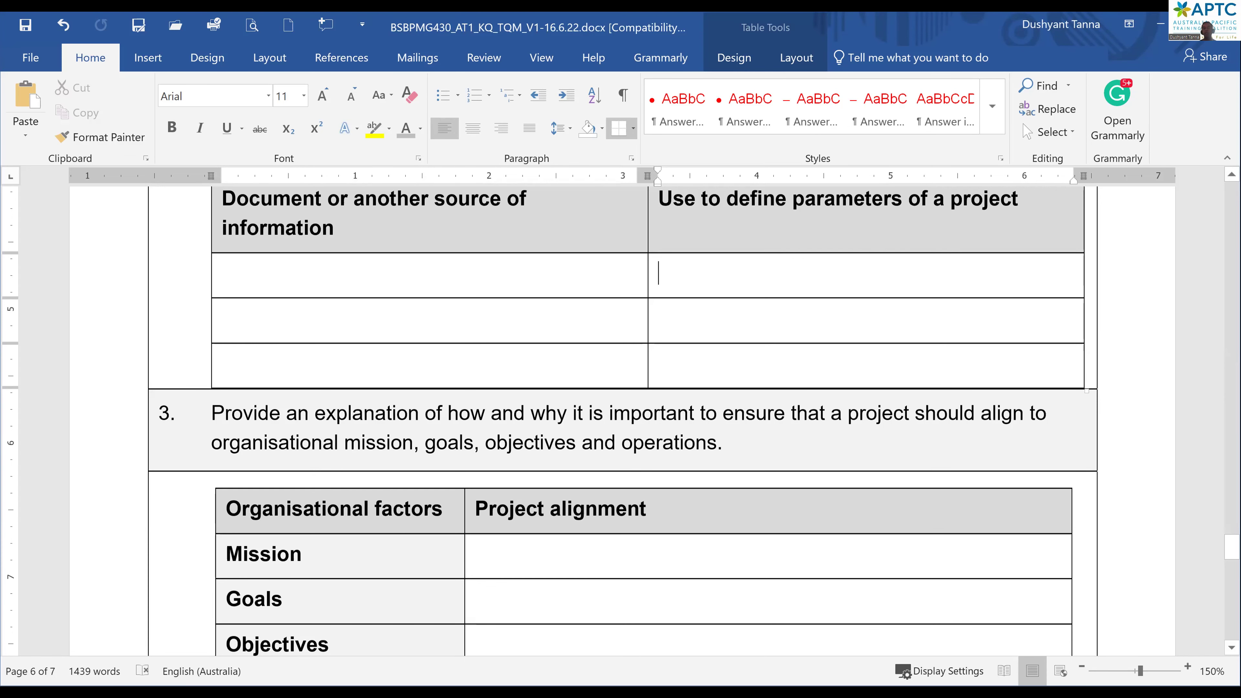
{"action": "scroll", "coordinate": [519, 441], "scroll_direction": "down", "scroll_amount": 1}
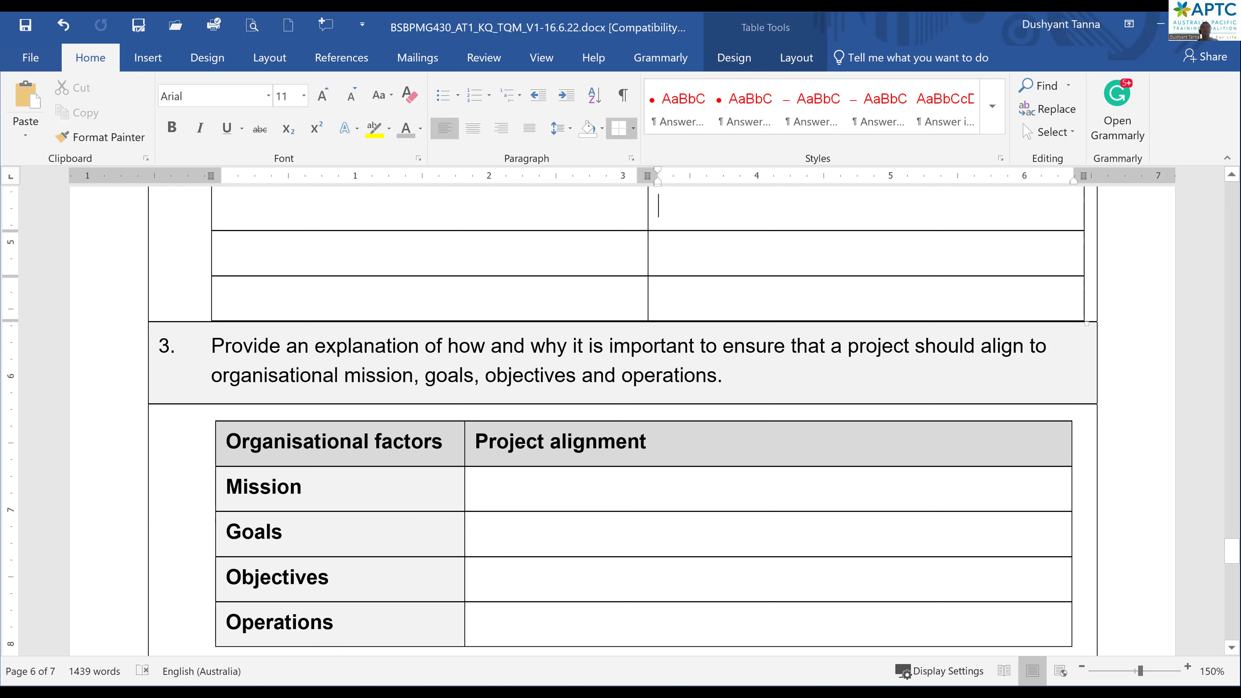
{"action": "key", "text": "ctrl+z"}
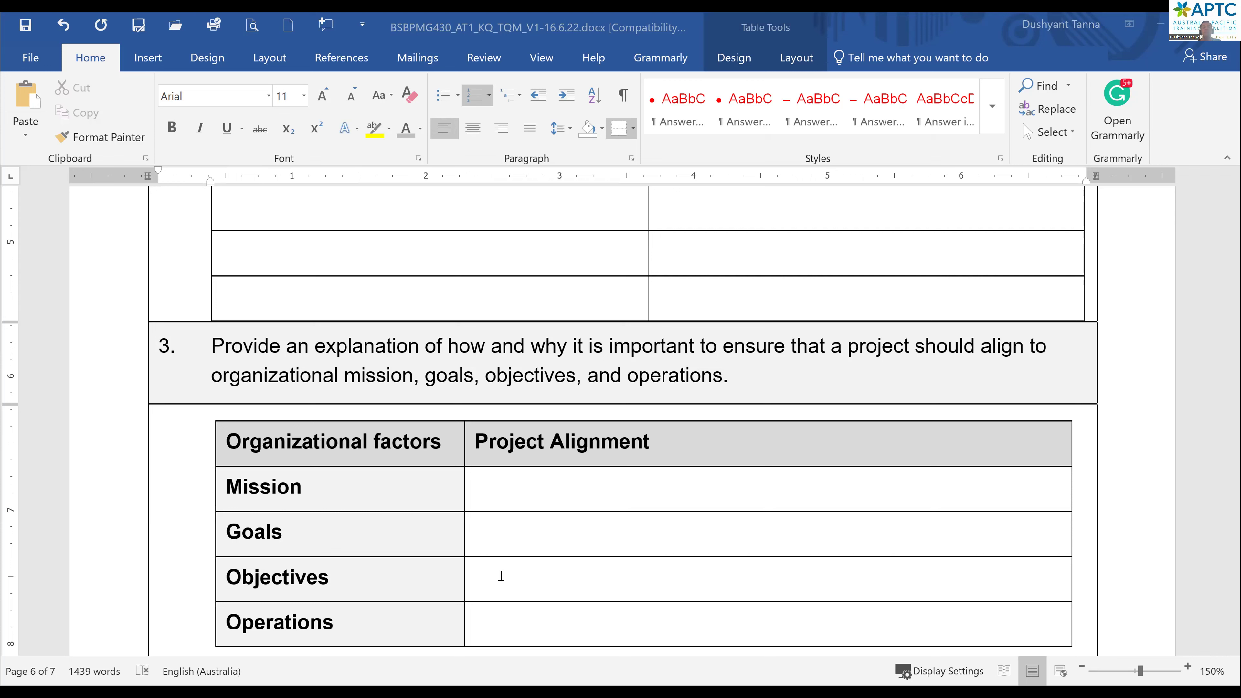
{"action": "left_click", "coordinate": [801, 569]}
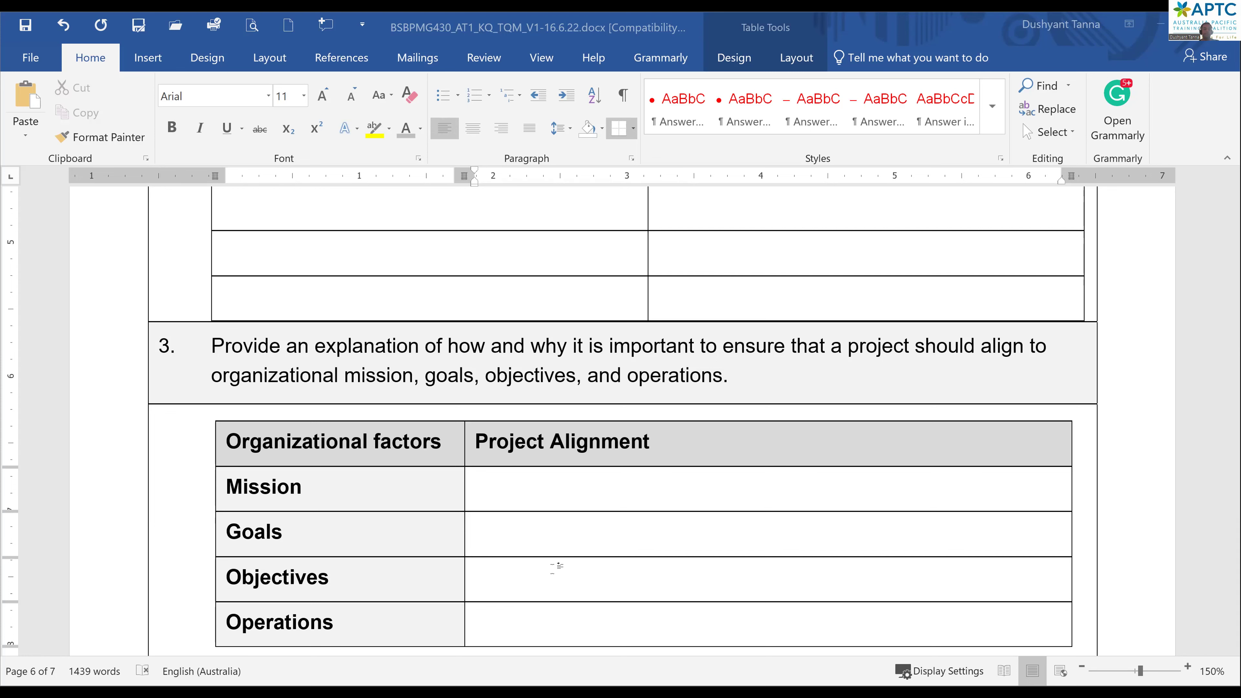
{"action": "scroll", "coordinate": [556, 566], "scroll_direction": "down", "scroll_amount": 1}
{"action": "left_click", "coordinate": [556, 566]}
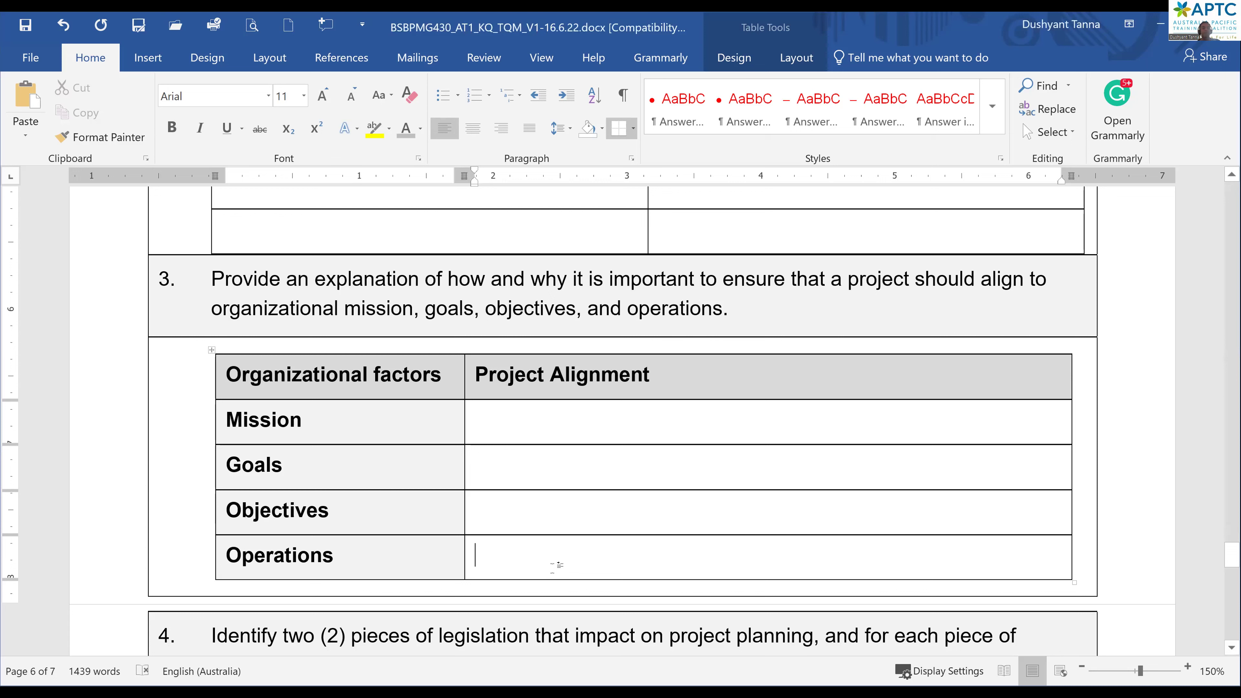
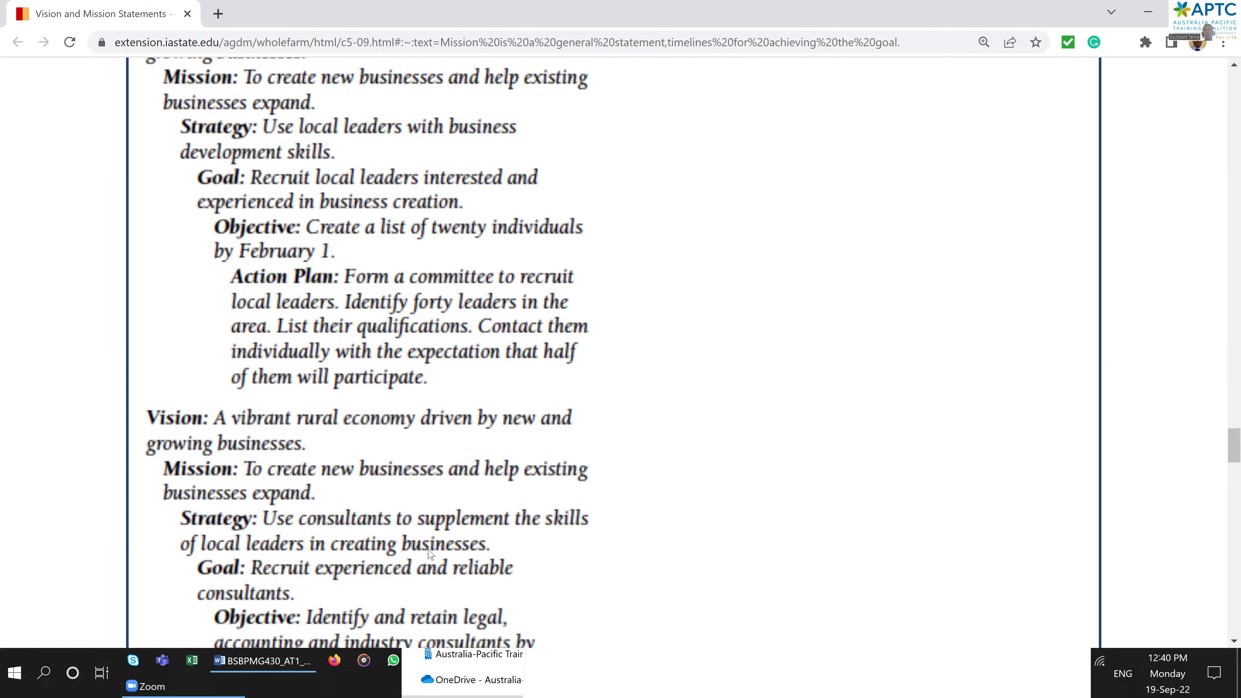
Read through the vision, mission, strategy, goal, objective and action plan examples on the web page down to the Conclusions heading
{"action": "scroll", "coordinate": [498, 546], "scroll_direction": "down", "scroll_amount": 2}
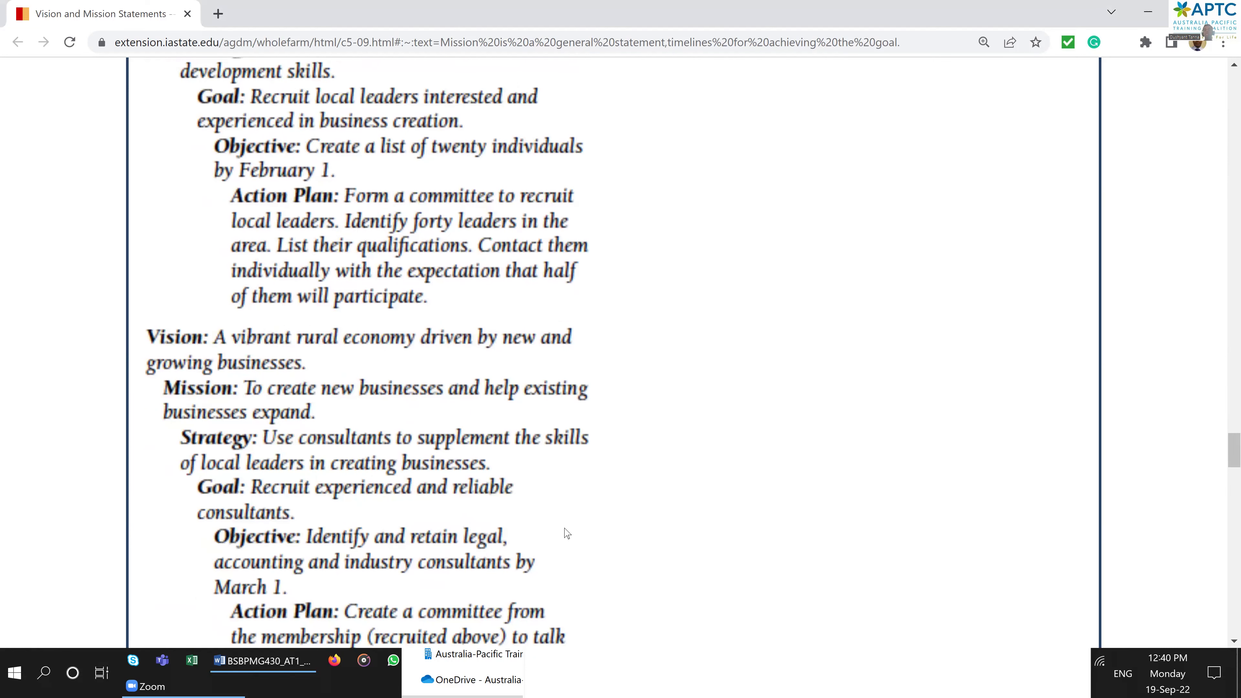
{"action": "scroll", "coordinate": [567, 533], "scroll_direction": "down", "scroll_amount": 5}
{"action": "scroll", "coordinate": [667, 557], "scroll_direction": "down", "scroll_amount": 4}
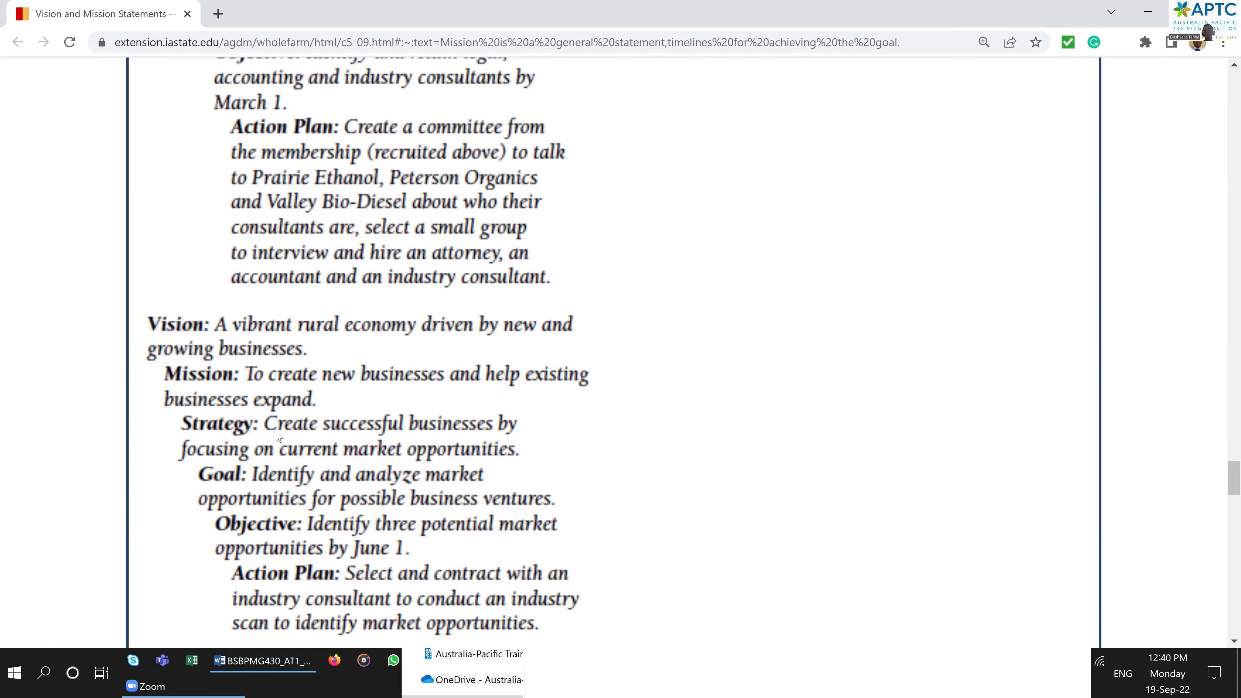
{"action": "scroll", "coordinate": [393, 496], "scroll_direction": "down", "scroll_amount": 2}
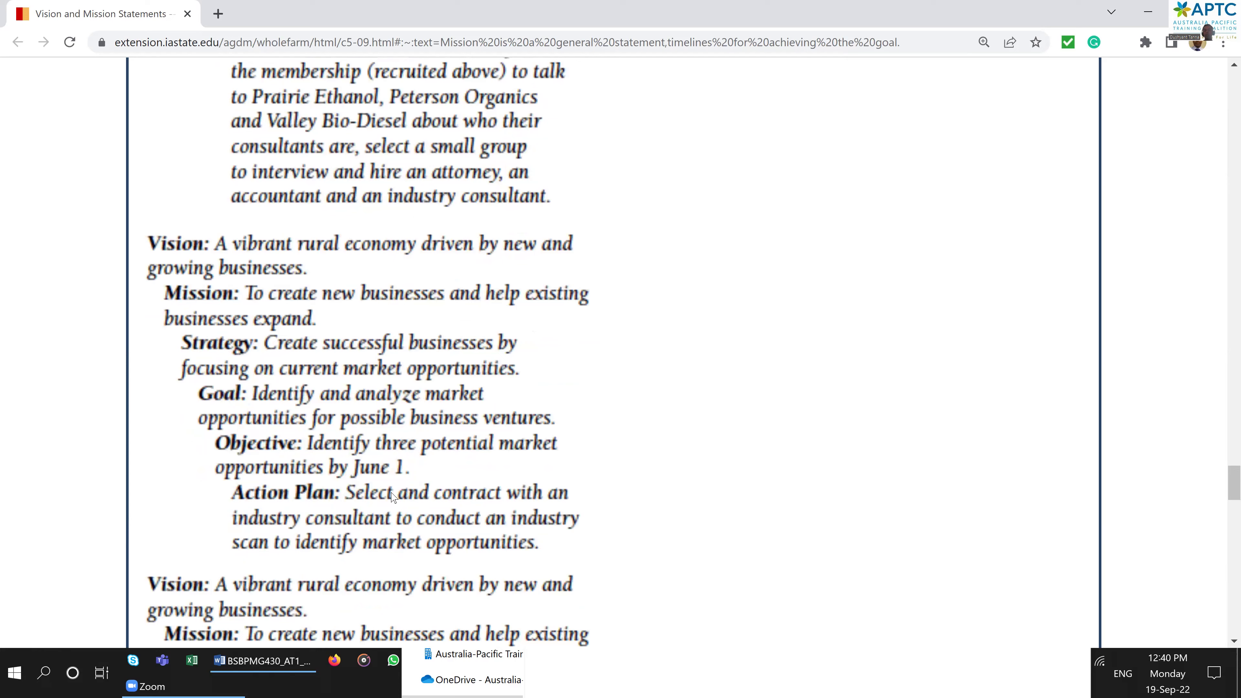
{"action": "scroll", "coordinate": [625, 499], "scroll_direction": "down", "scroll_amount": 8}
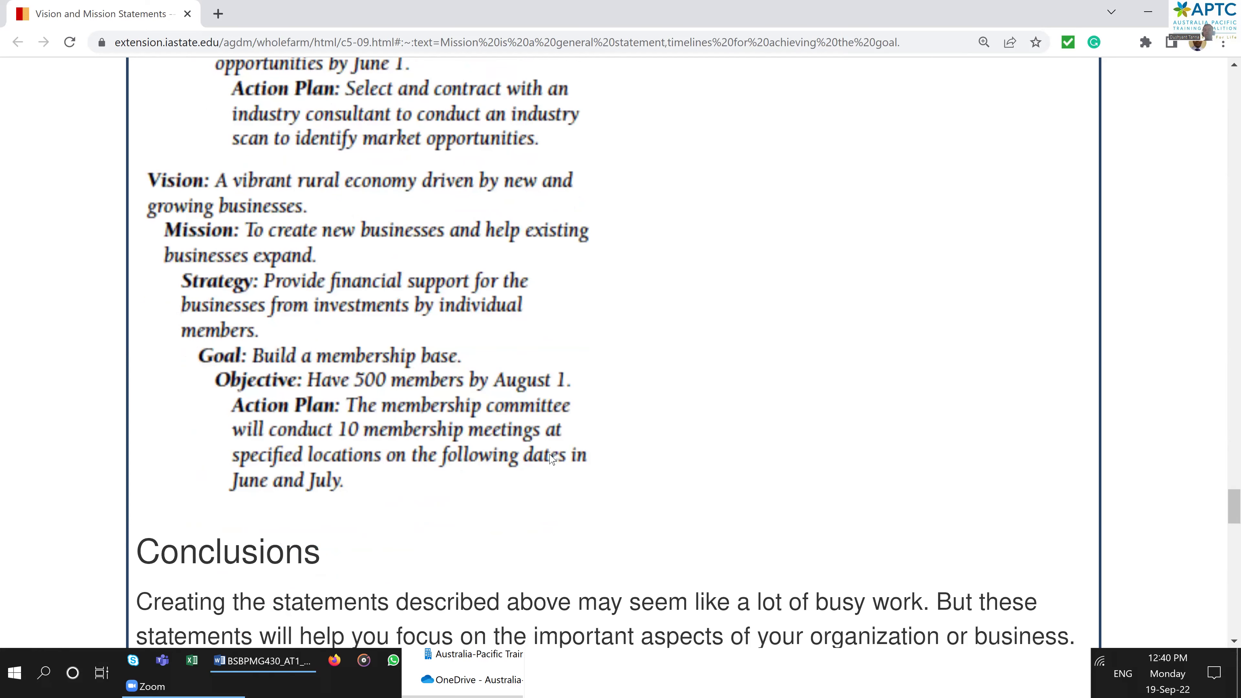
{"action": "left_click", "coordinate": [398, 47]}
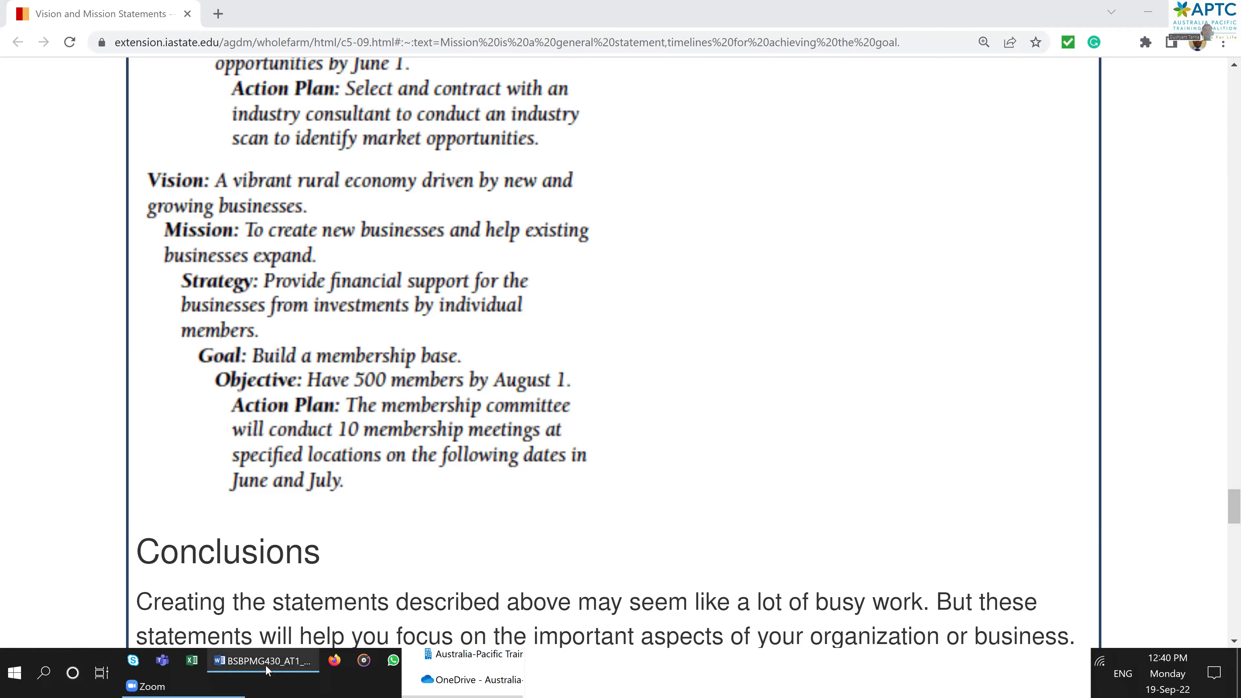
Switch back to the BSBPMG430 quiz document in Word and go on from question 3 to question 4
{"action": "mouse_move", "coordinate": [265, 662]}
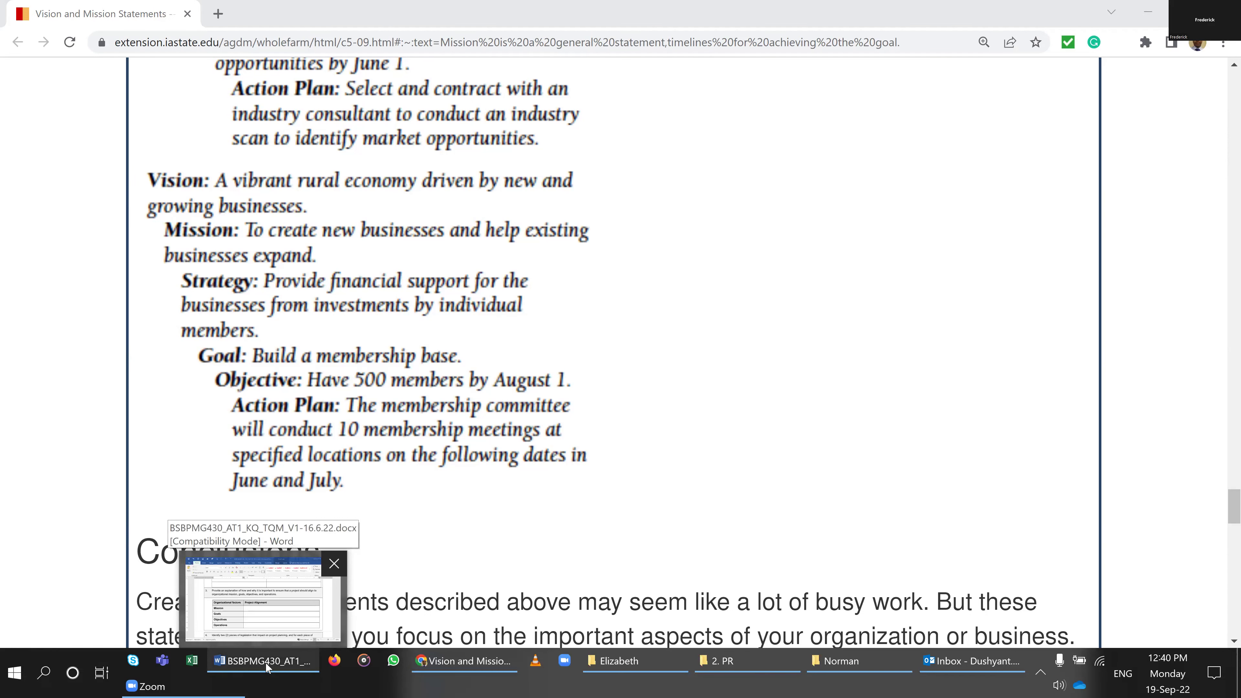
{"action": "left_click", "coordinate": [266, 609]}
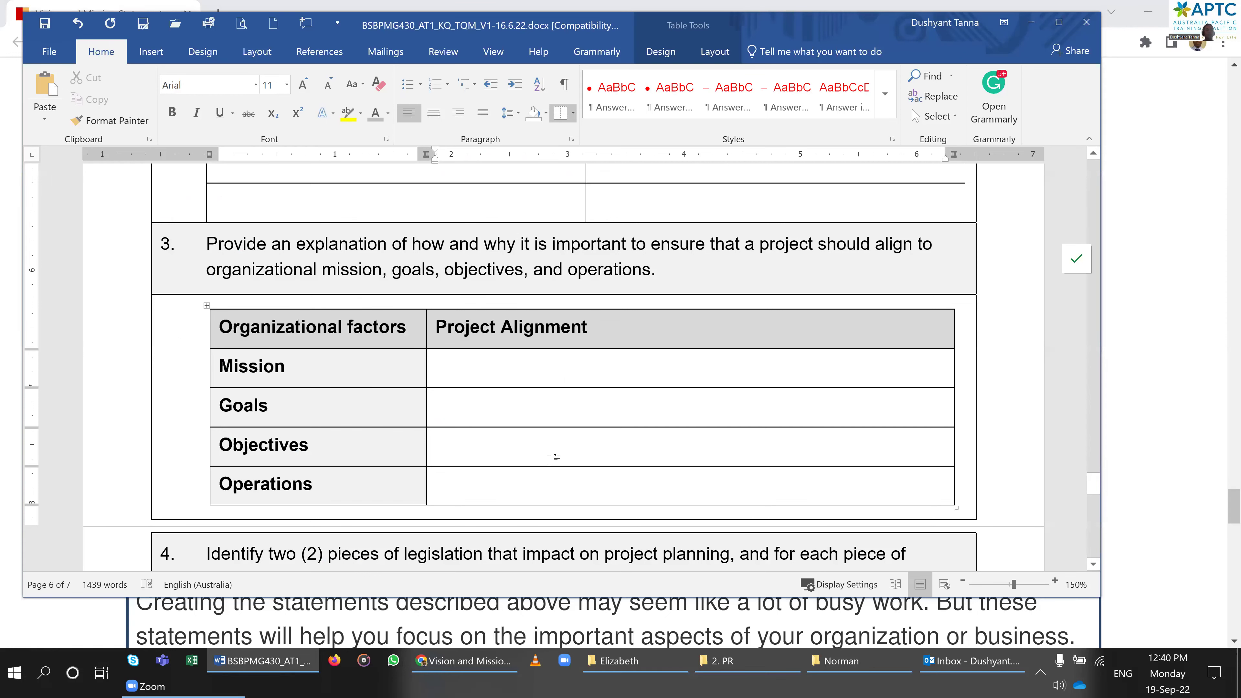
{"action": "left_click", "coordinate": [486, 475]}
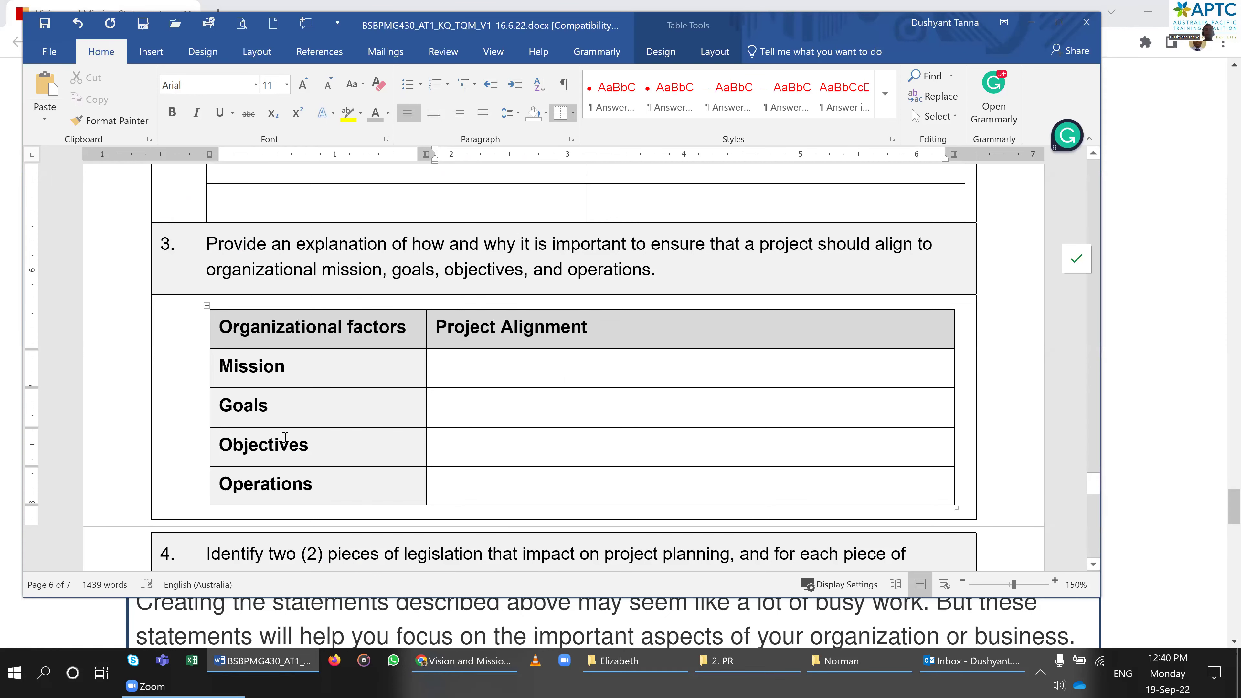
{"action": "scroll", "coordinate": [286, 437], "scroll_direction": "down", "scroll_amount": 3}
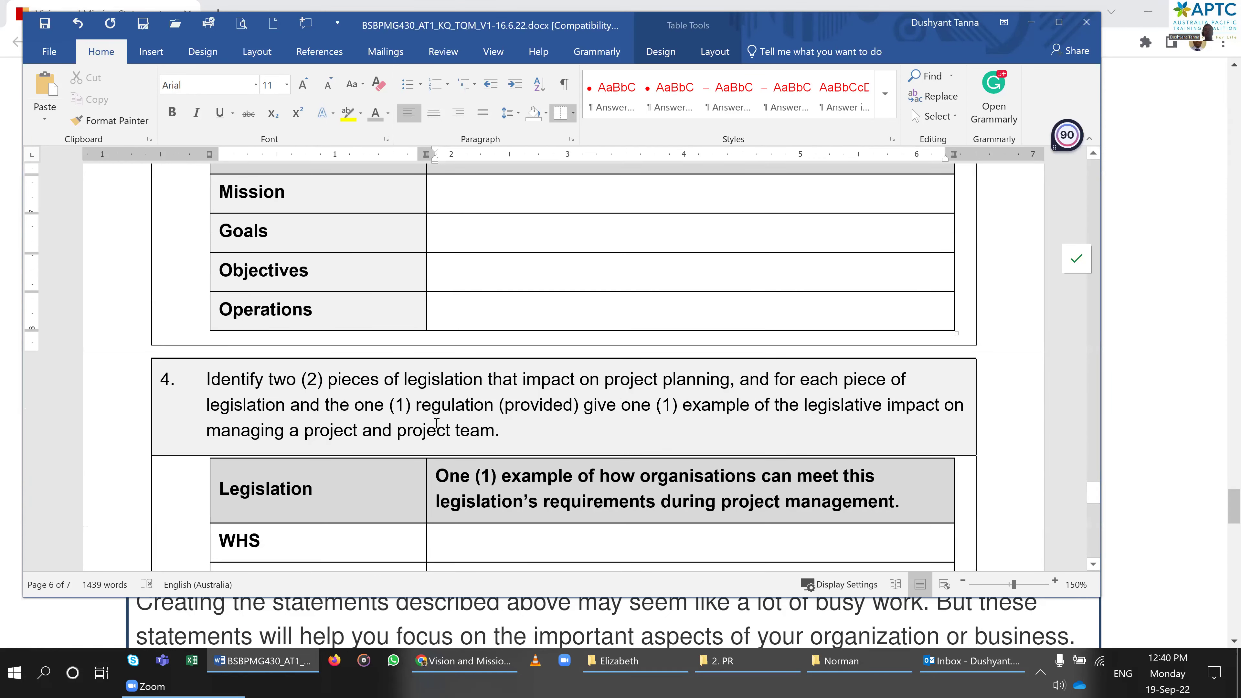
Remove the word "on" from "impact on project planning" in question 4
{"action": "left_click", "coordinate": [523, 430]}
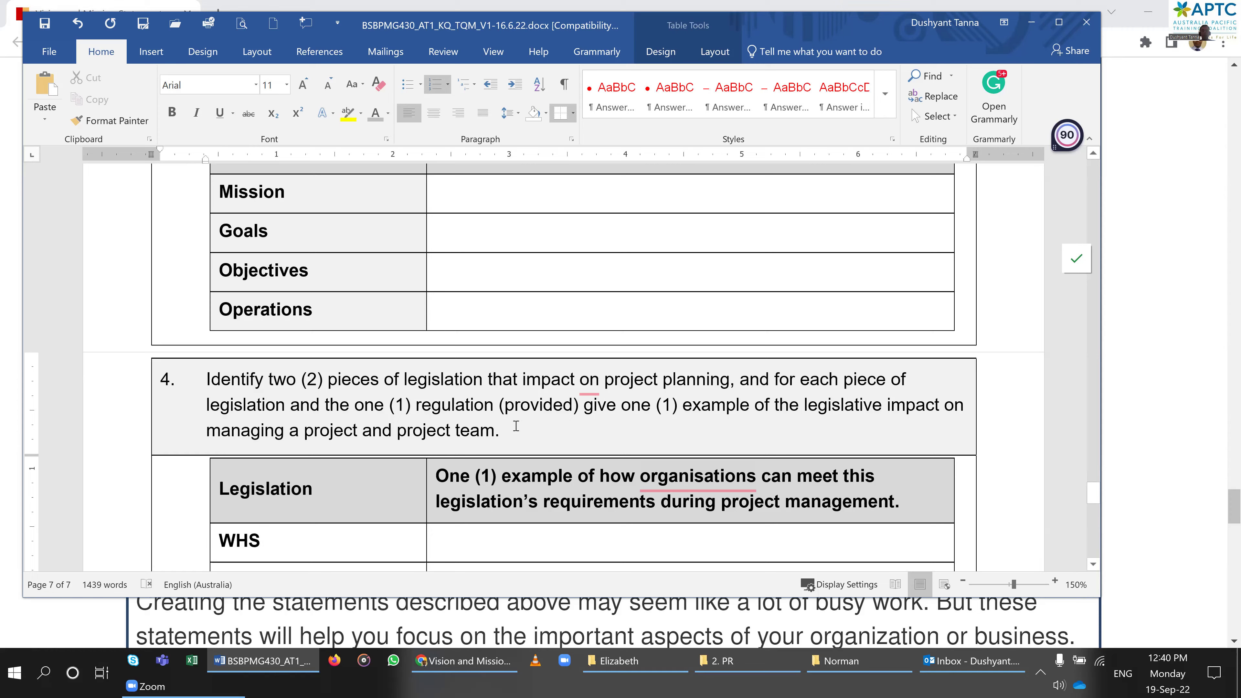
{"action": "scroll", "coordinate": [299, 331], "scroll_direction": "down", "scroll_amount": 1}
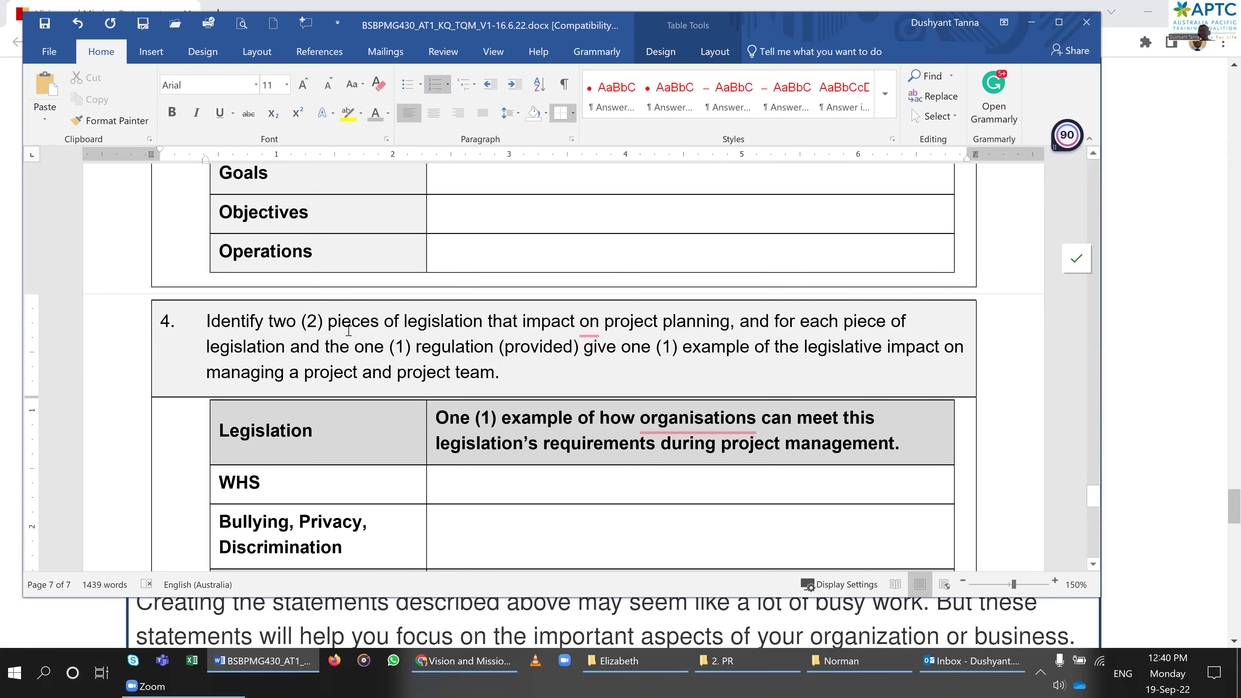
{"action": "left_click", "coordinate": [591, 334]}
{"action": "left_click", "coordinate": [651, 374]}
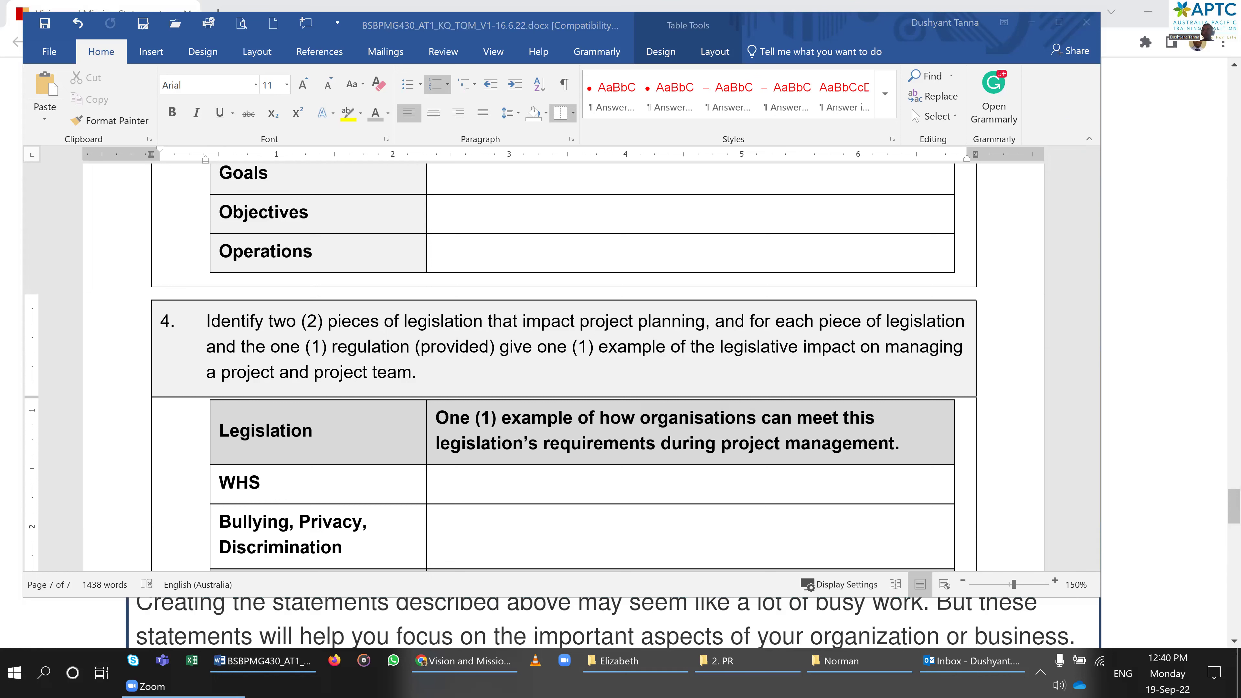
{"action": "left_click", "coordinate": [355, 388]}
Examine the legislation and regulation rows of question 4's table
{"action": "scroll", "coordinate": [337, 411], "scroll_direction": "down", "scroll_amount": 2}
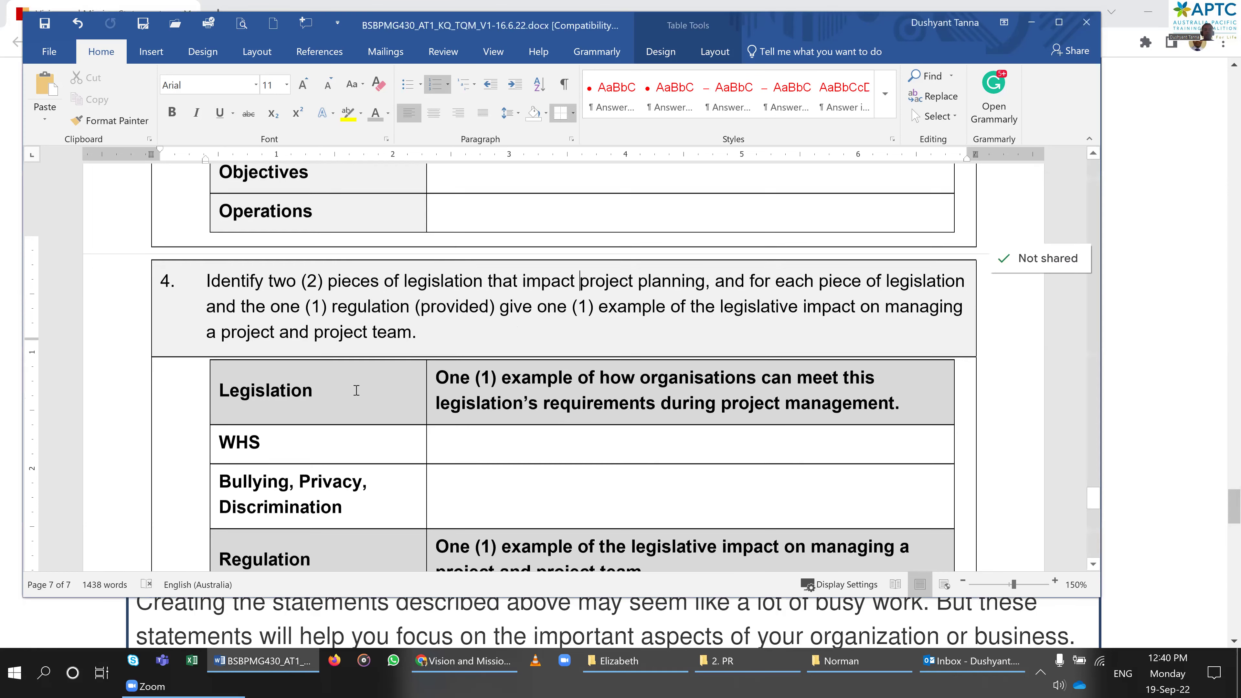
{"action": "left_click", "coordinate": [287, 418]}
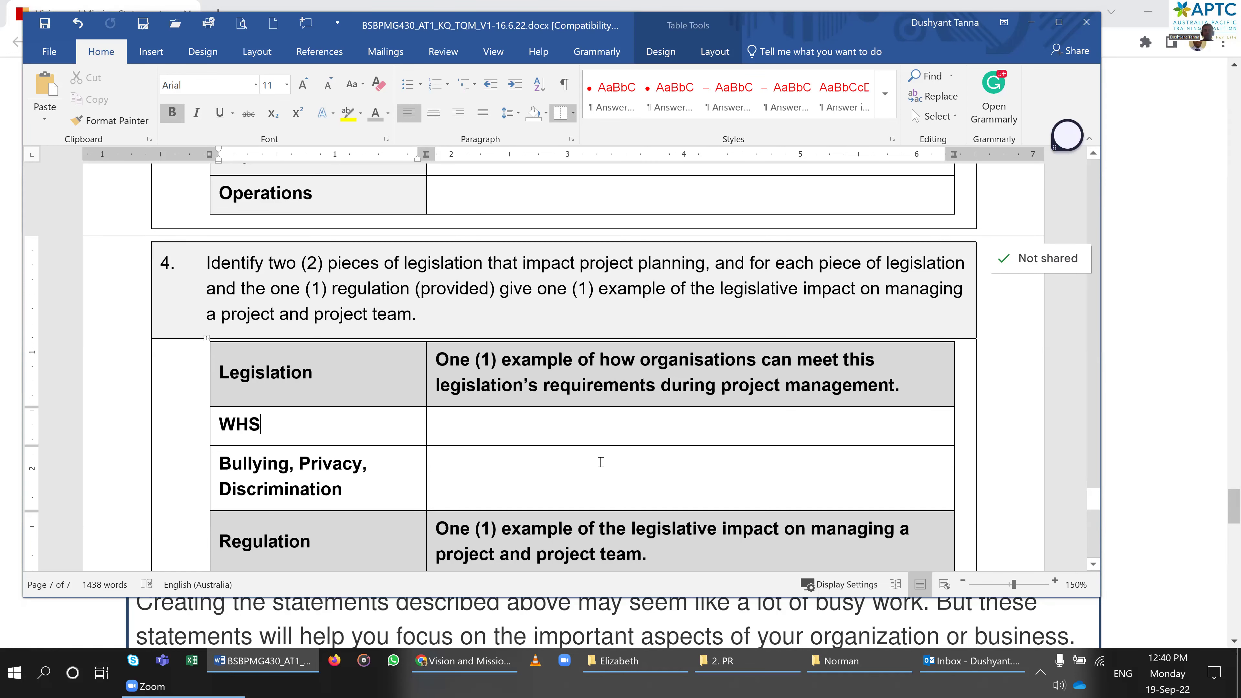
{"action": "scroll", "coordinate": [599, 462], "scroll_direction": "down", "scroll_amount": 1}
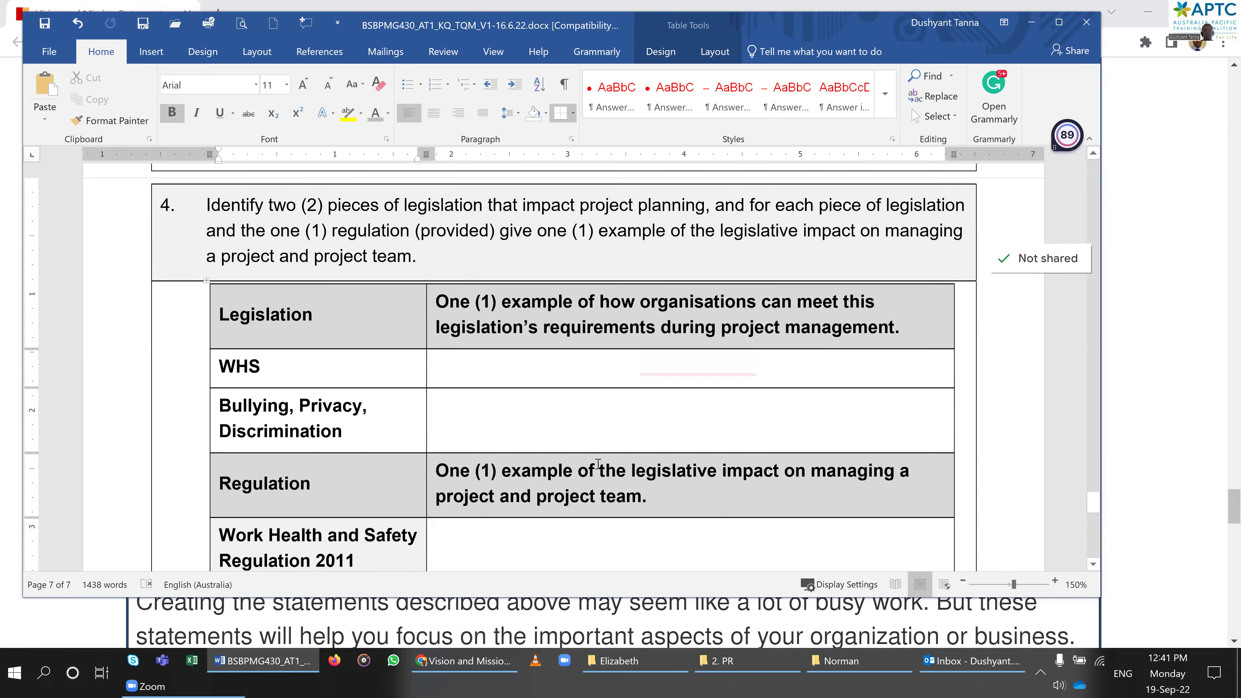
Go through question 4's table from the WHS row down to the Work Health and Safety Regulation 2011 row
{"action": "scroll", "coordinate": [598, 463], "scroll_direction": "down", "scroll_amount": 2}
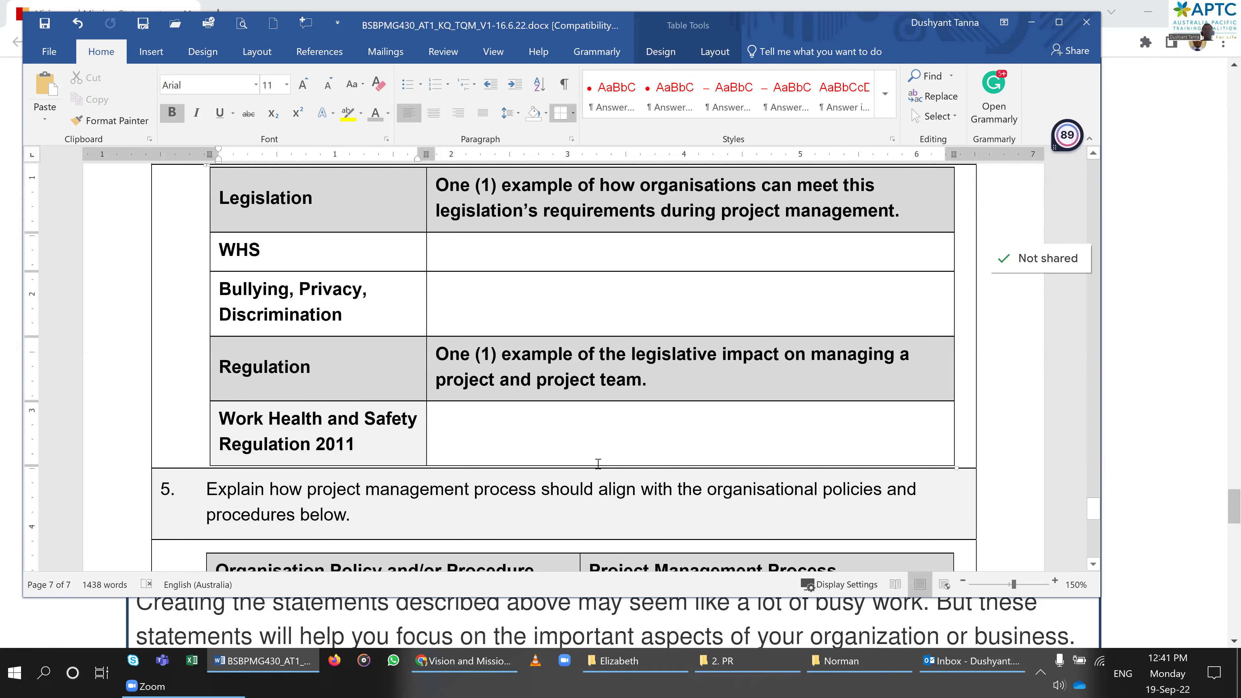
{"action": "scroll", "coordinate": [371, 376], "scroll_direction": "up", "scroll_amount": 1}
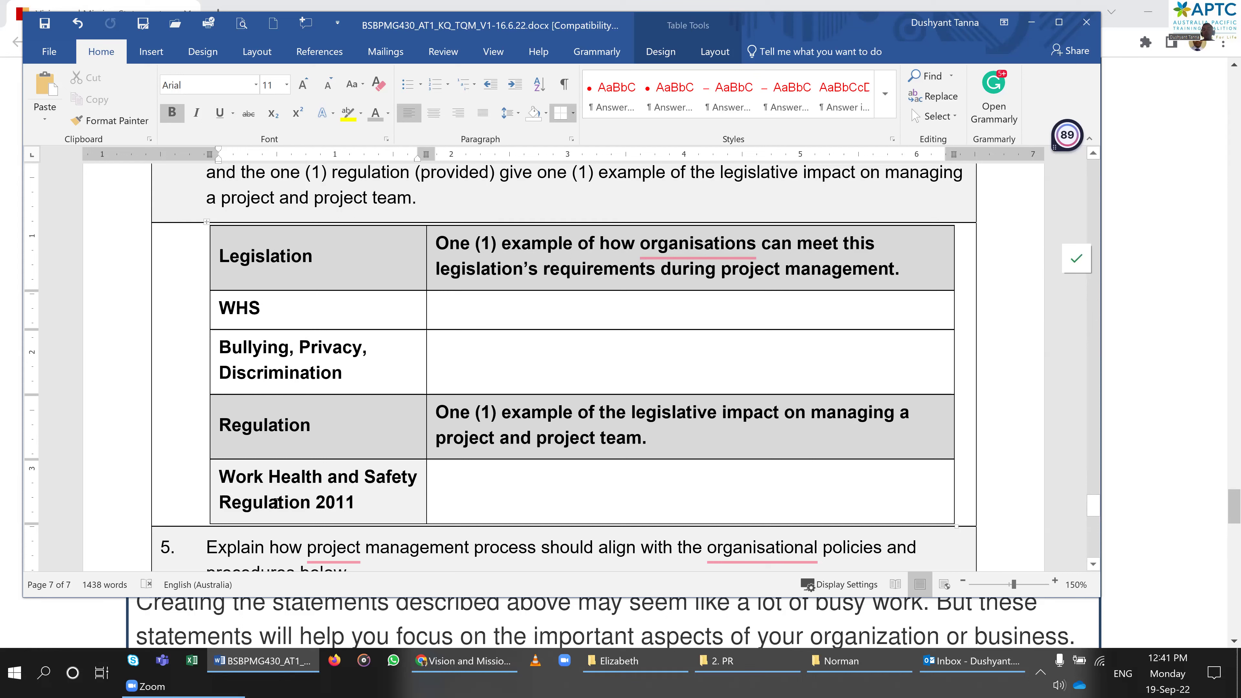
{"action": "left_click", "coordinate": [383, 501]}
{"action": "left_click", "coordinate": [339, 323]}
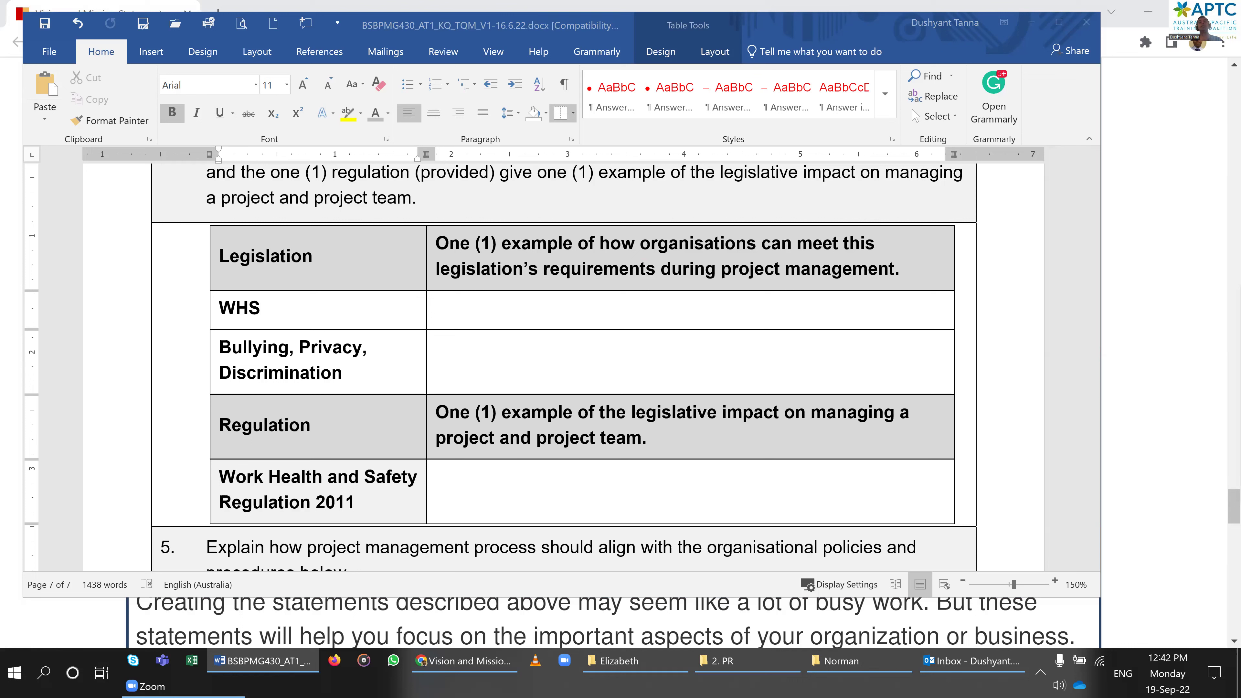
{"action": "left_click", "coordinate": [612, 515]}
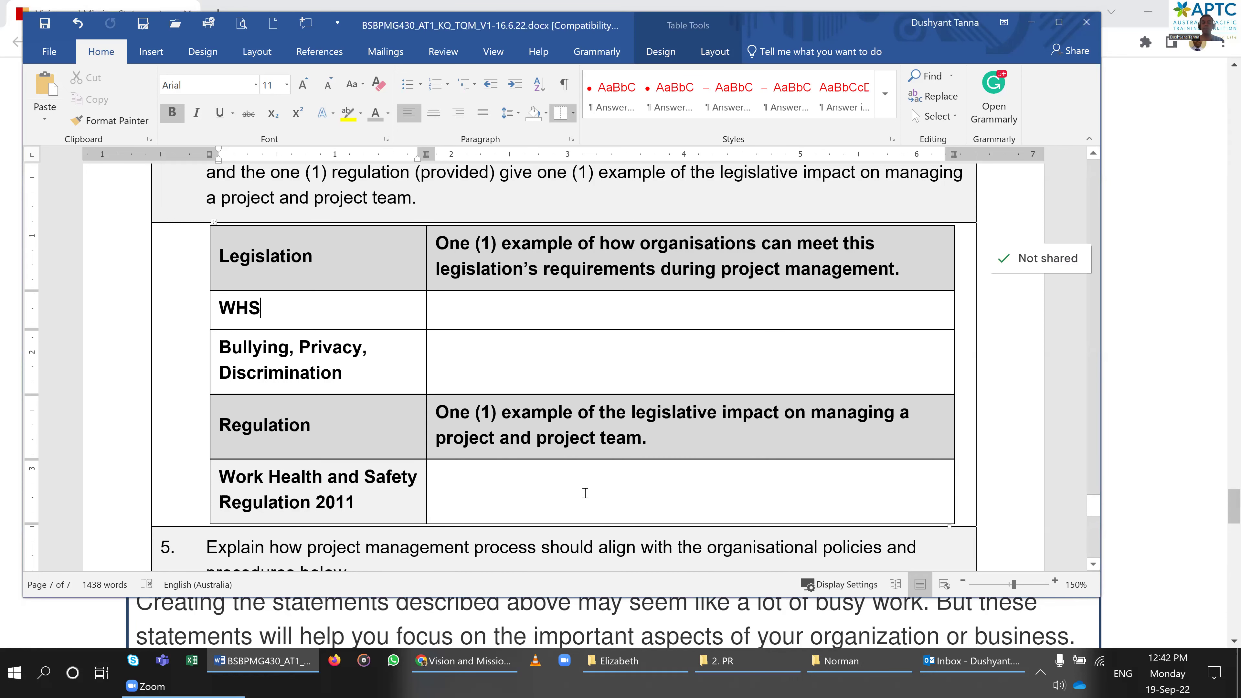
Go on to question 5, reduce the zoom to 140% and make the window taller to fit its whole table
{"action": "scroll", "coordinate": [585, 493], "scroll_direction": "down", "scroll_amount": 1}
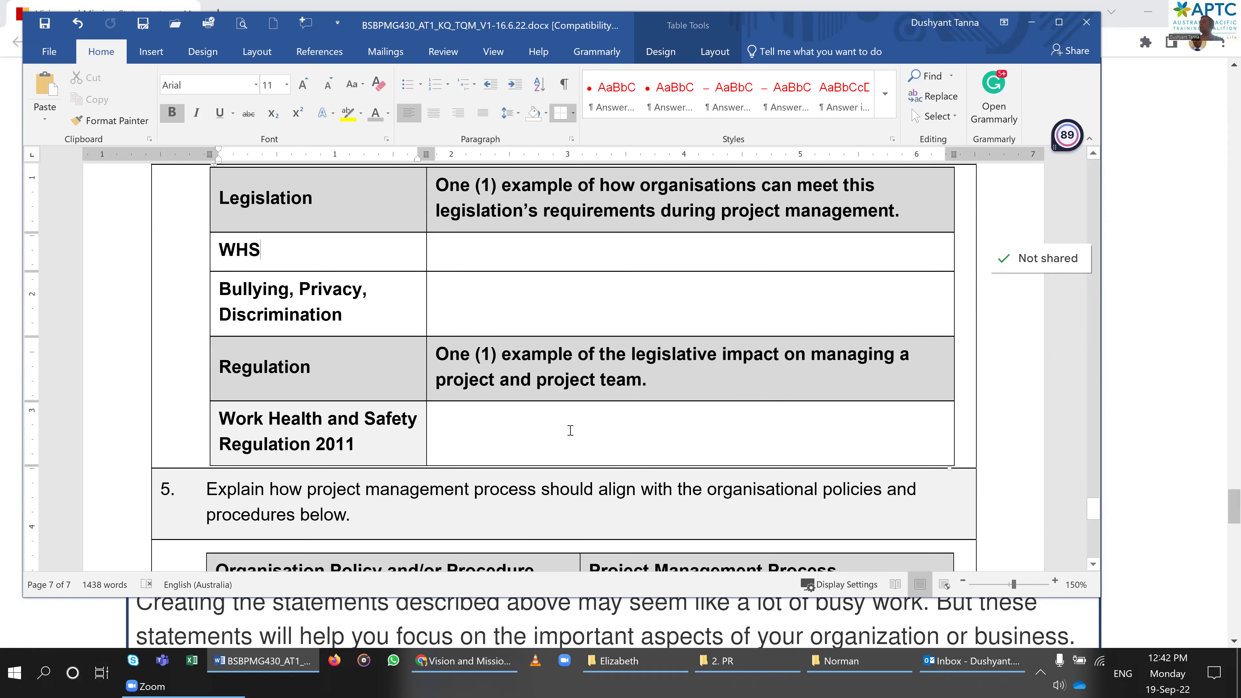
{"action": "scroll", "coordinate": [539, 433], "scroll_direction": "down", "scroll_amount": 5}
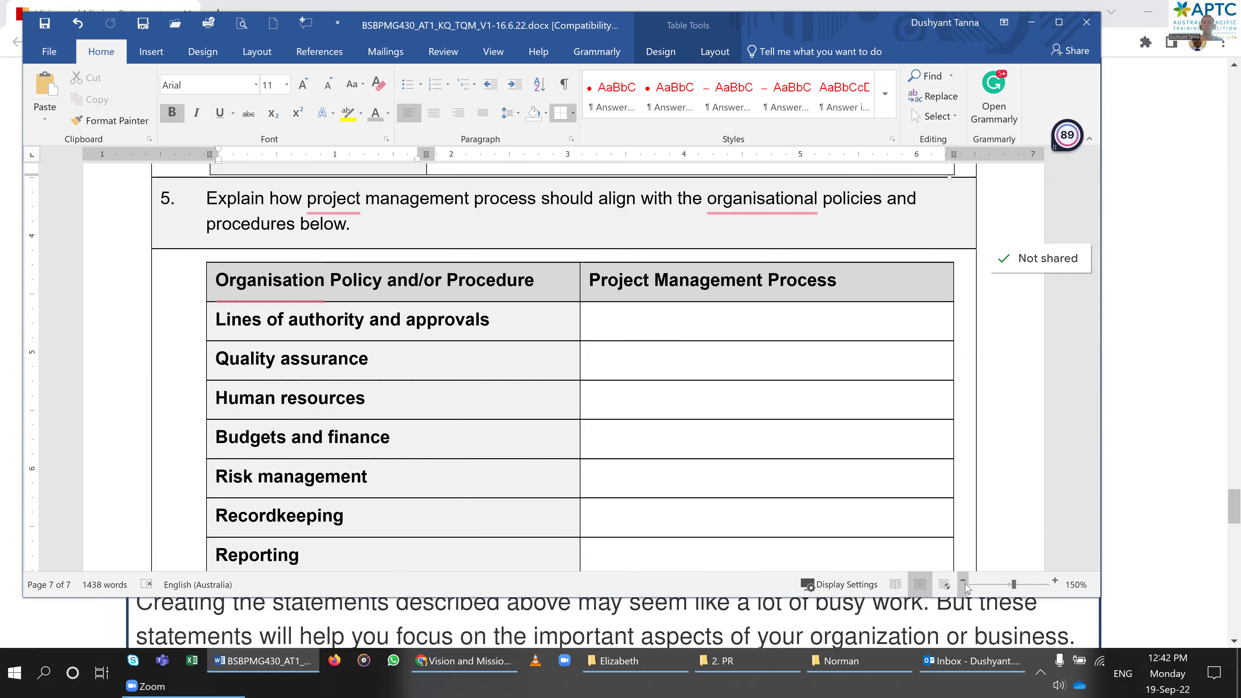
{"action": "scroll", "coordinate": [806, 587], "scroll_direction": "down", "scroll_amount": 1}
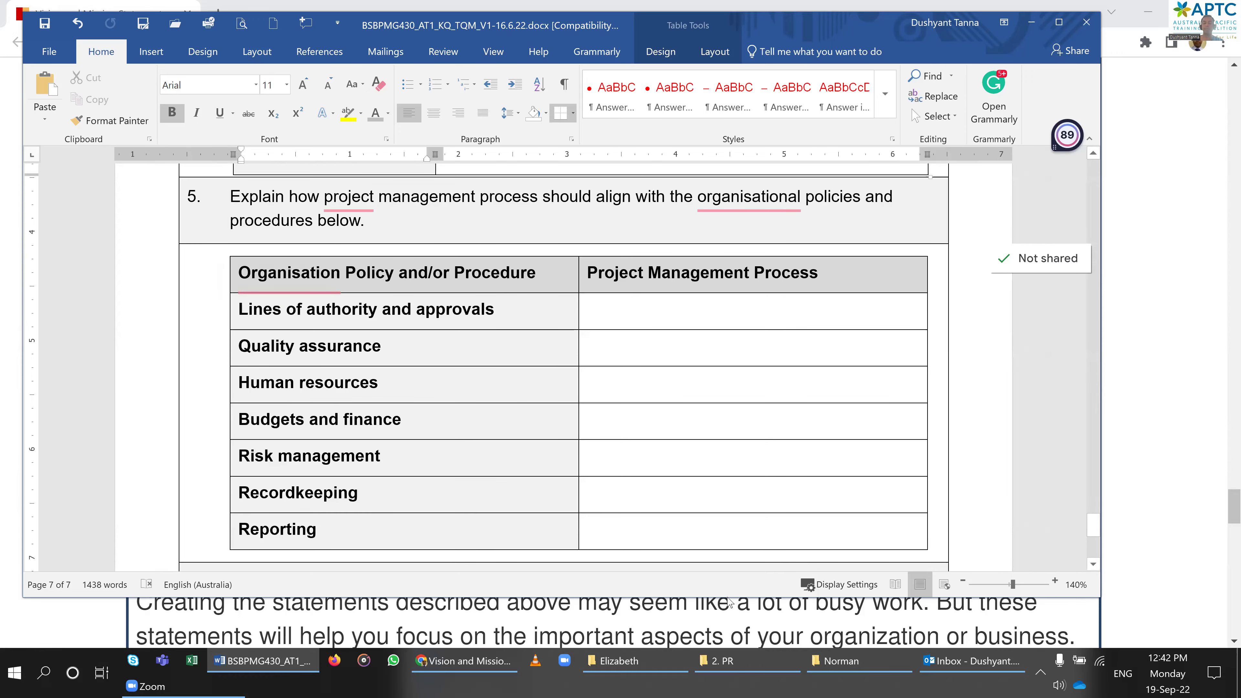
{"action": "left_click_drag", "start_coordinate": [728, 598], "coordinate": [723, 646]}
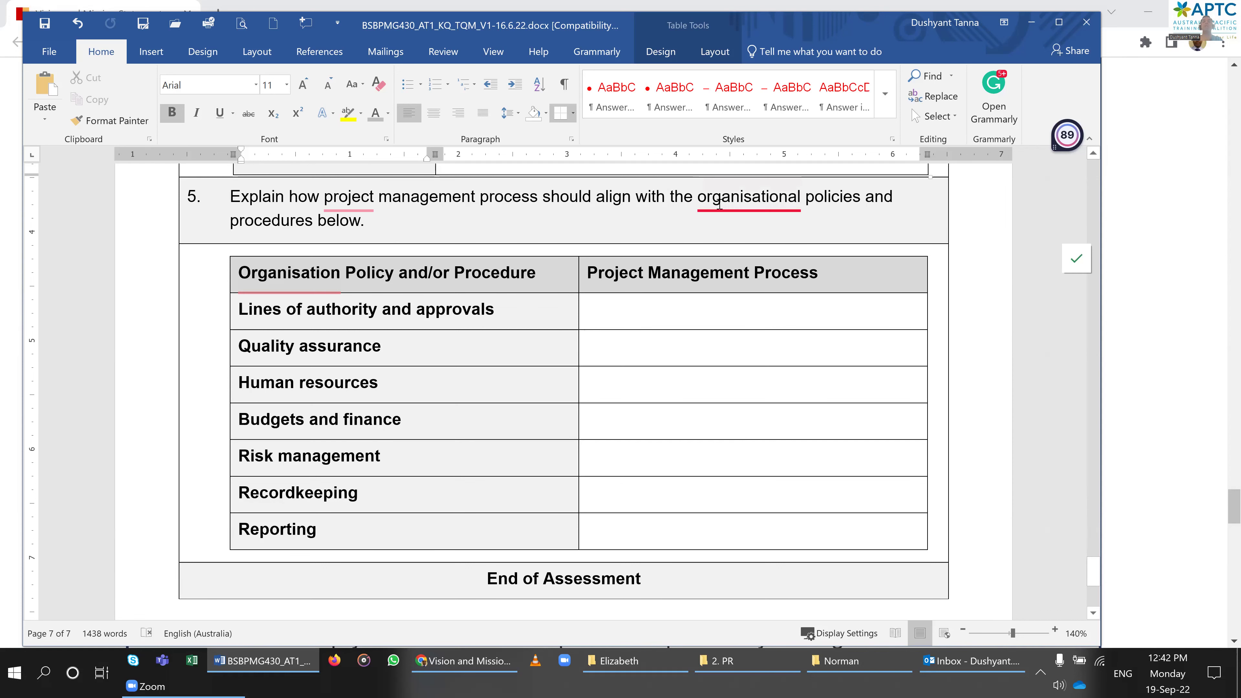
Read question 5 and highlight the "Lines of authority and approvals" entry in its table
{"action": "left_click", "coordinate": [503, 229]}
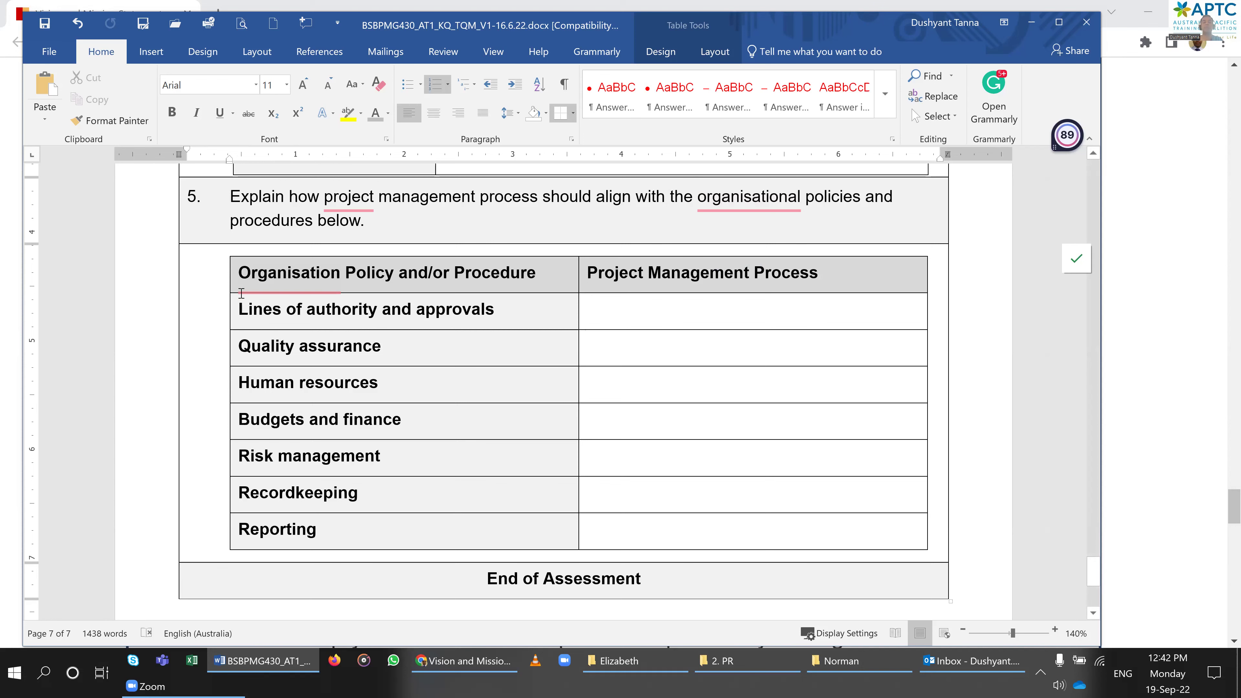
{"action": "left_click", "coordinate": [565, 327]}
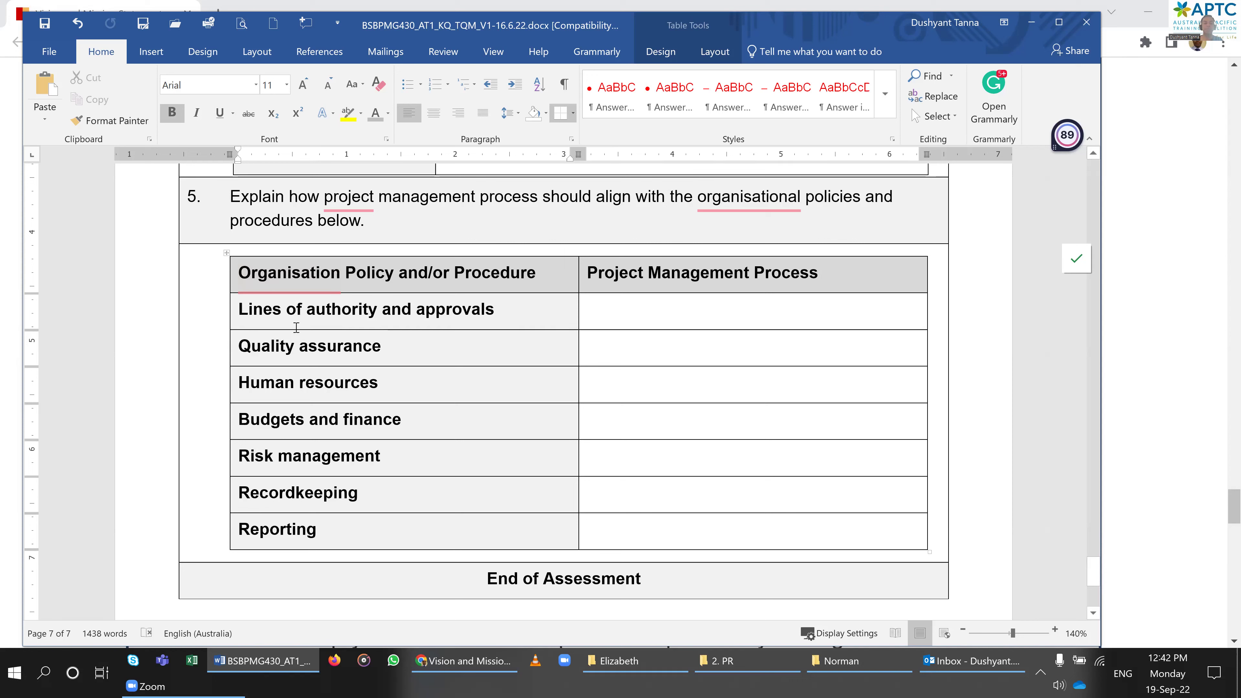
{"action": "key", "text": "ctrl+shift+Left"}
{"action": "key", "text": "ctrl+shift+Left"}
{"action": "key", "text": "ctrl+shift+Left"}
{"action": "key", "text": "ctrl+shift+Left"}
{"action": "key", "text": "ctrl+shift+Left"}
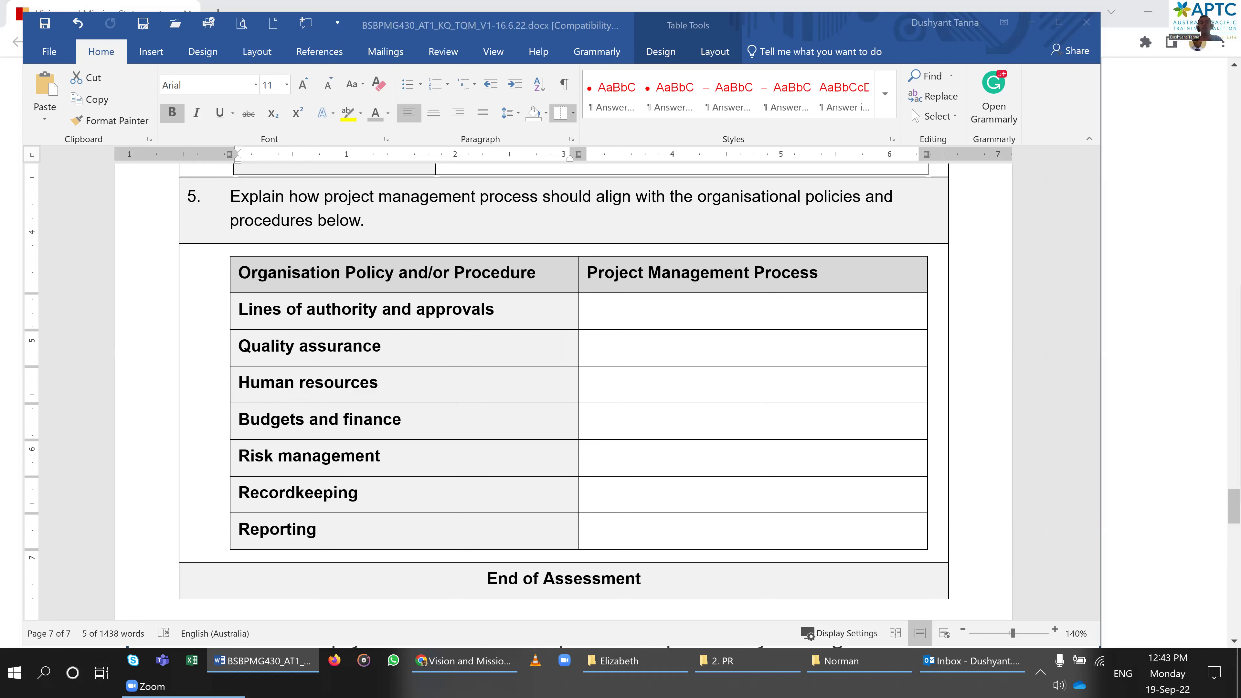
{"action": "triple_click", "coordinate": [367, 309]}
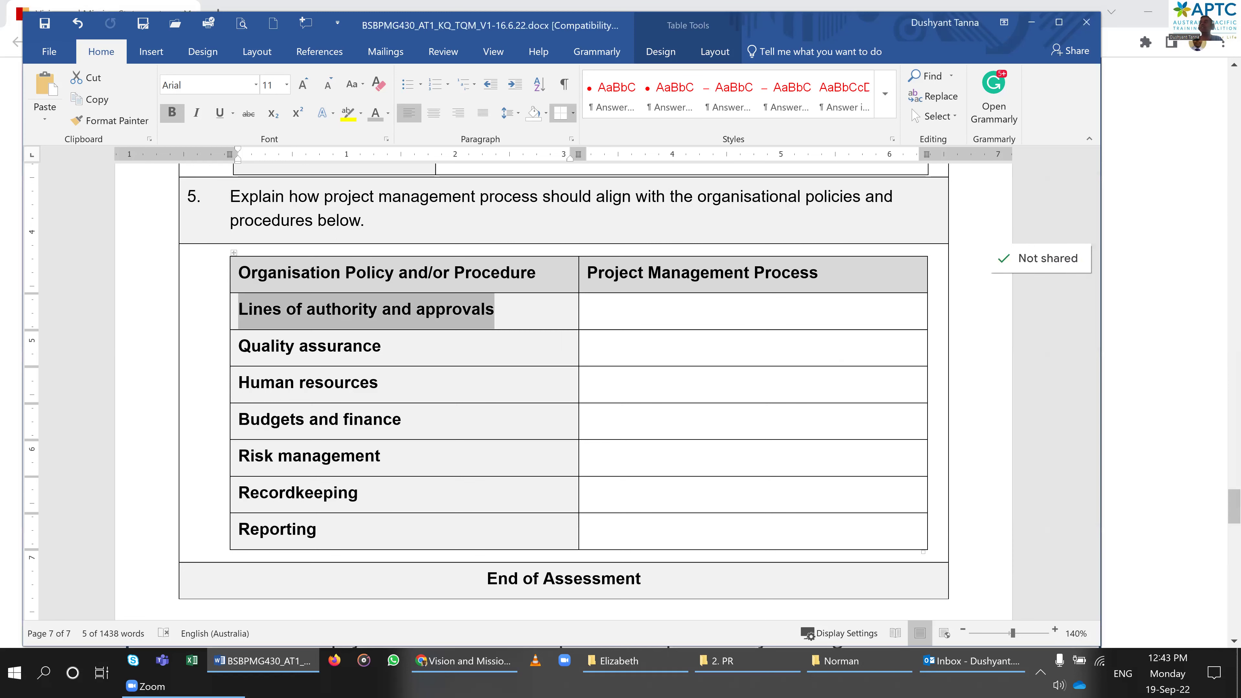
Examine the rows of question 5's table from Quality assurance through Risk management to Recordkeeping
{"action": "left_click", "coordinate": [620, 350]}
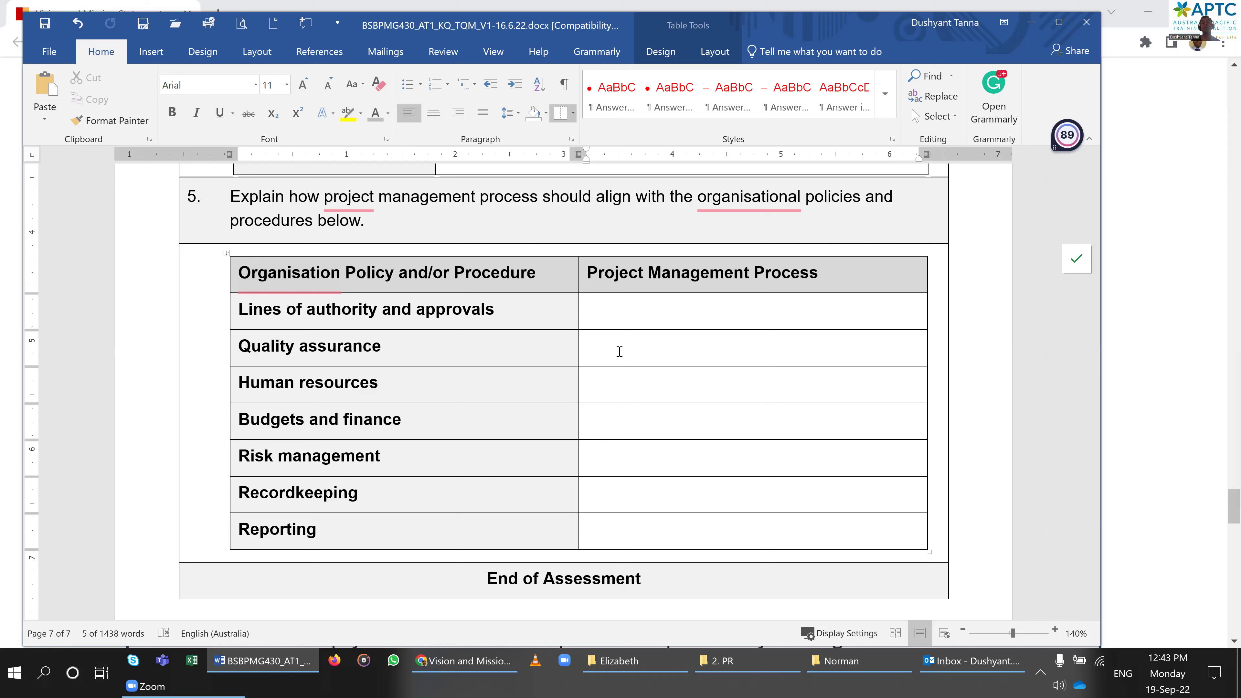
{"action": "left_click", "coordinate": [619, 352]}
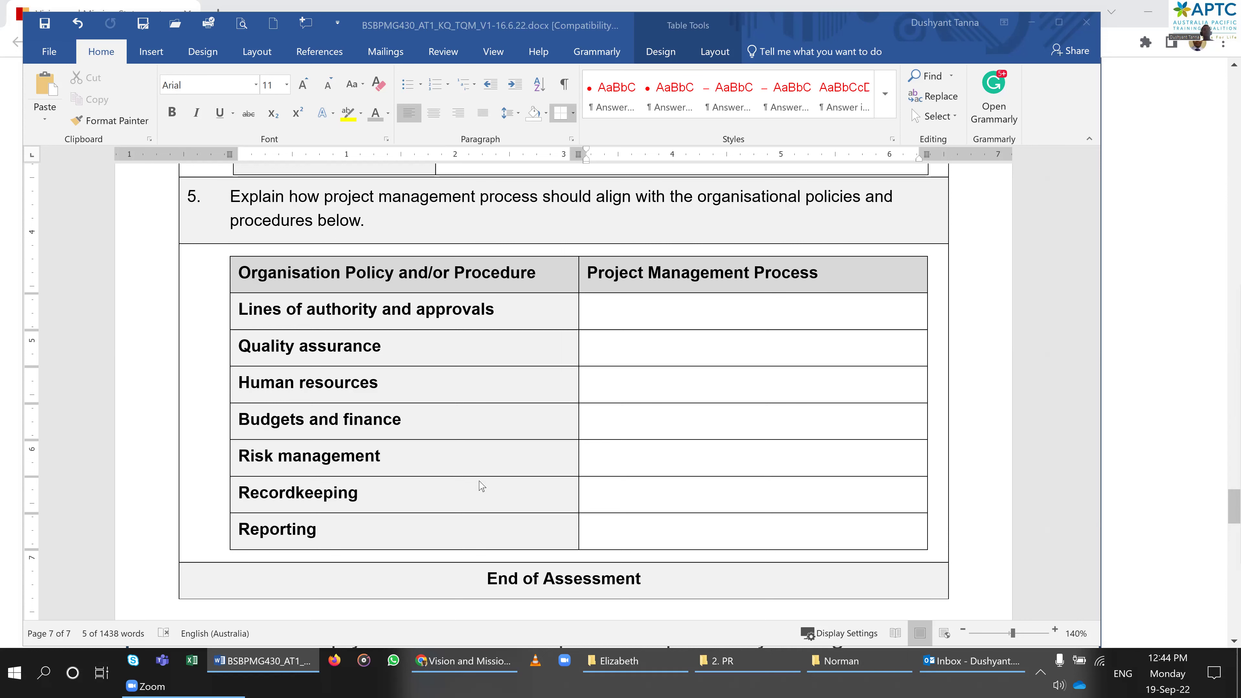
{"action": "left_click", "coordinate": [434, 457]}
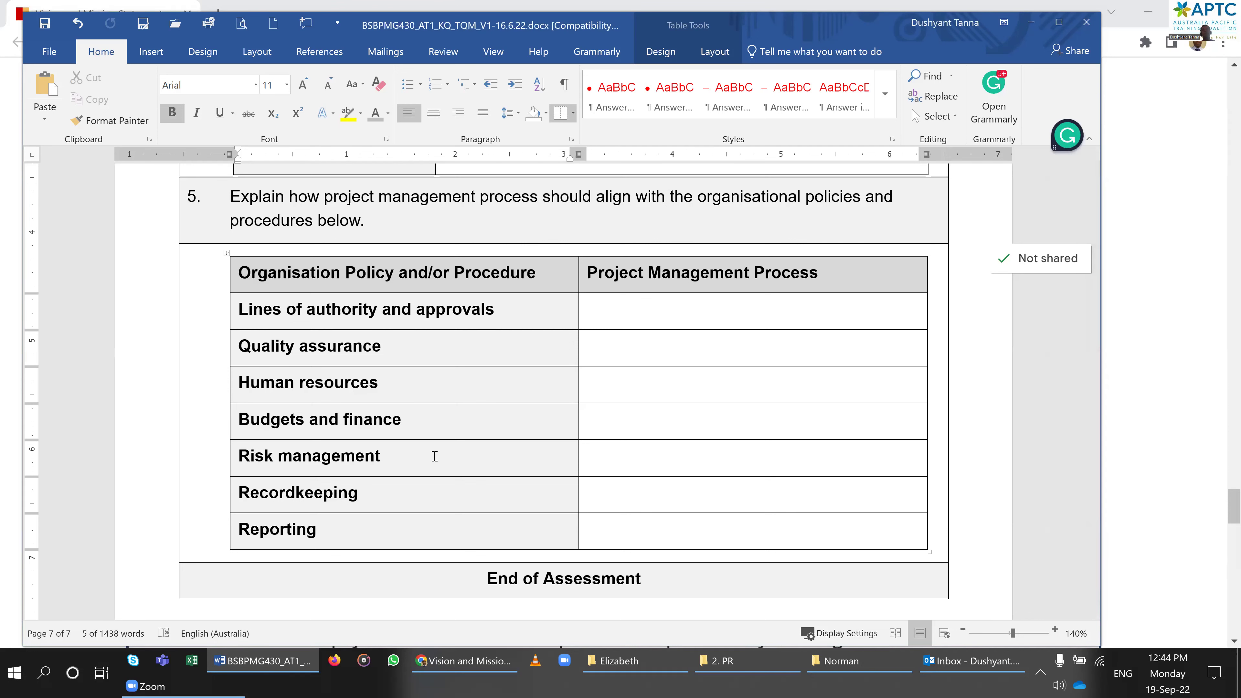
{"action": "left_click", "coordinate": [668, 450]}
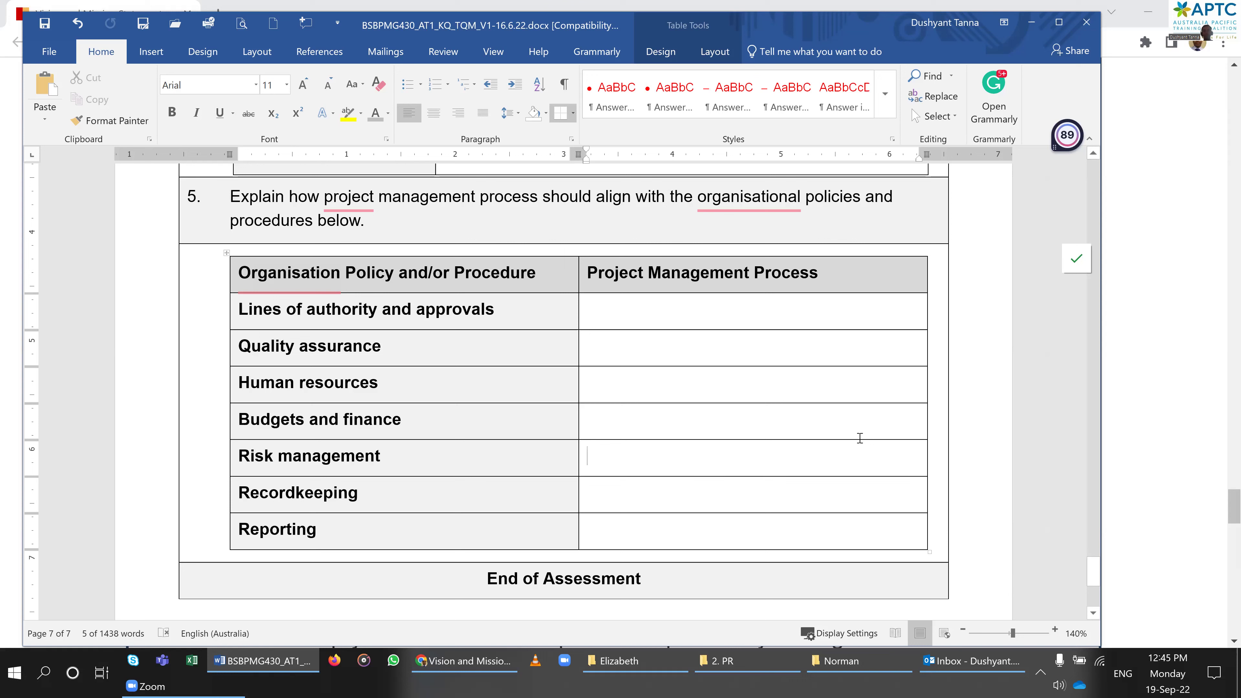
{"action": "left_click_drag", "start_coordinate": [233, 493], "coordinate": [359, 494]}
{"action": "left_click", "coordinate": [421, 503]}
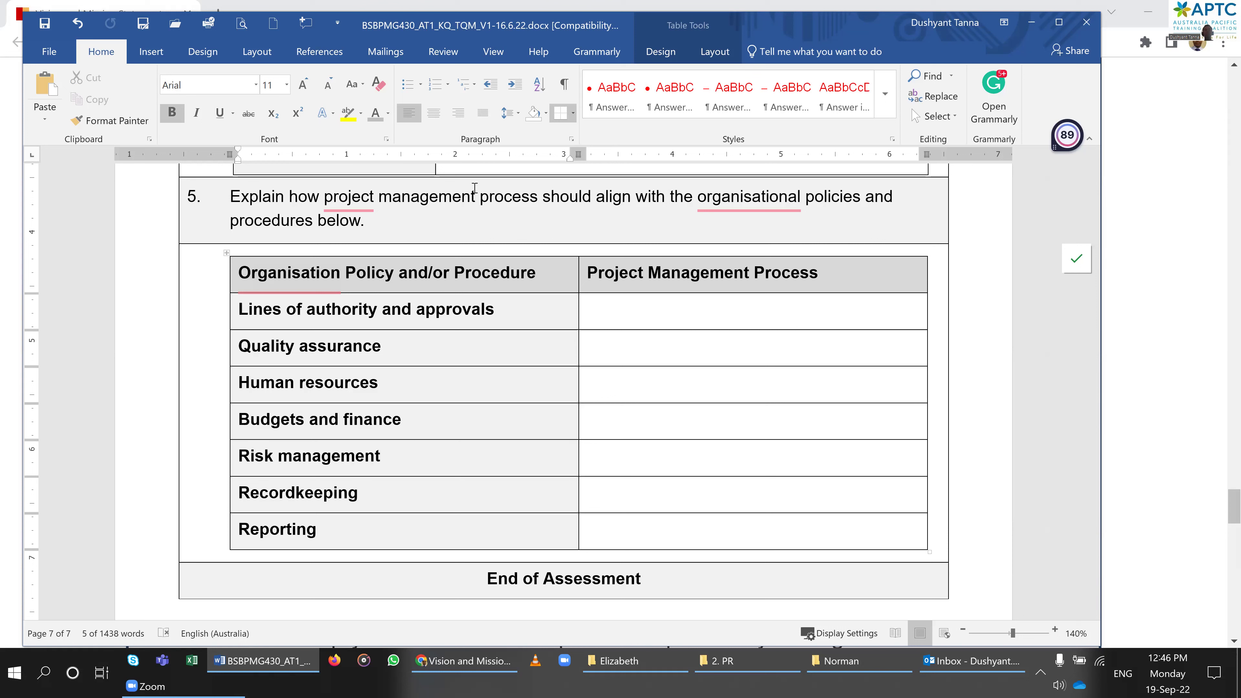
Save the quiz document and go through the Recordkeeping and Reporting rows of question 5's table
{"action": "left_click", "coordinate": [46, 25]}
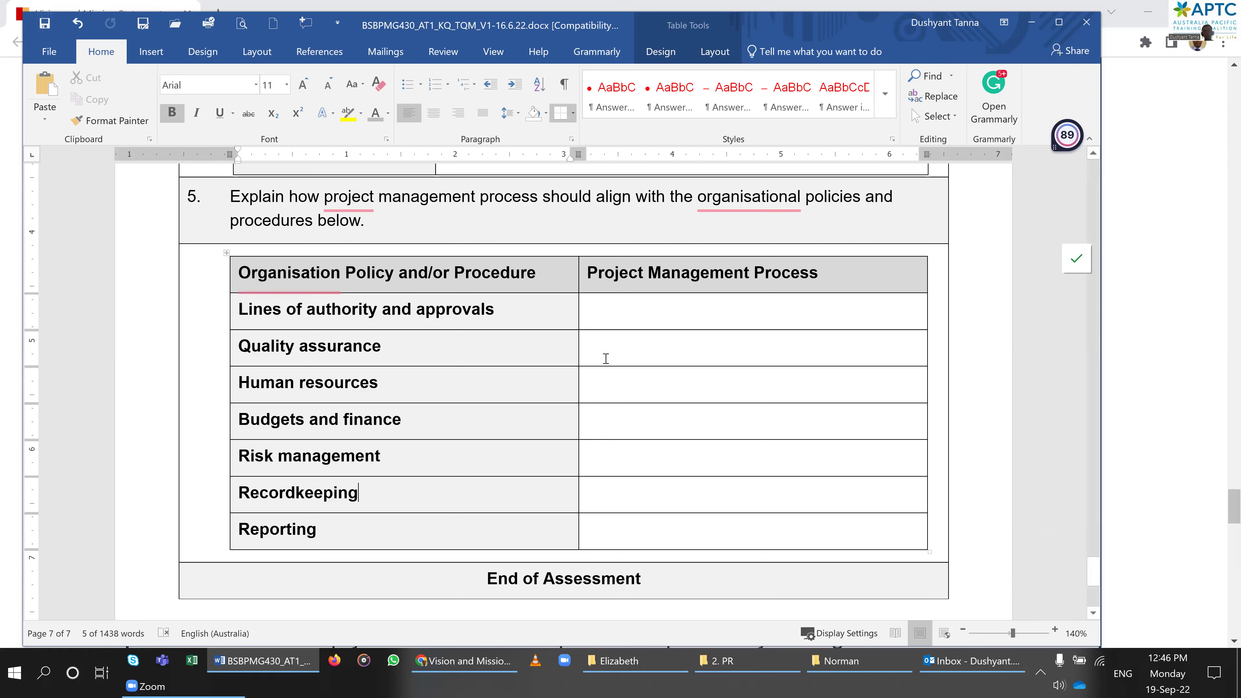
{"action": "left_click", "coordinate": [617, 486]}
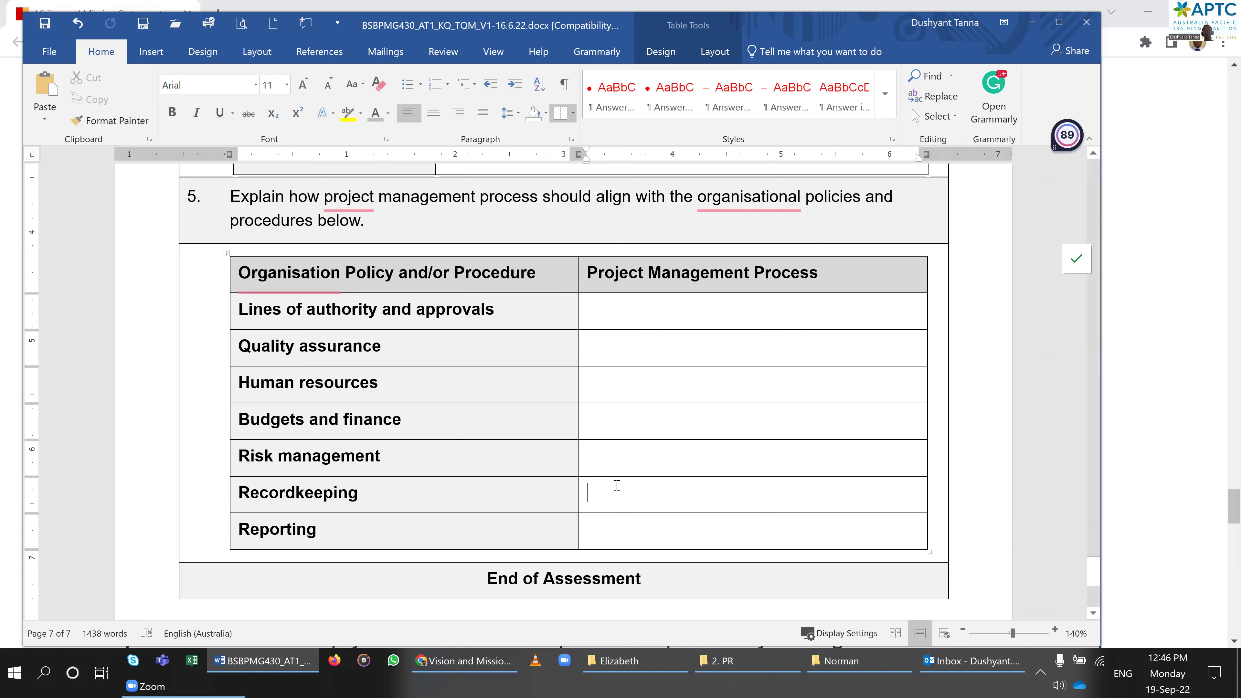
{"action": "left_click", "coordinate": [618, 542]}
{"action": "left_click", "coordinate": [714, 574]}
{"action": "left_click", "coordinate": [334, 532]}
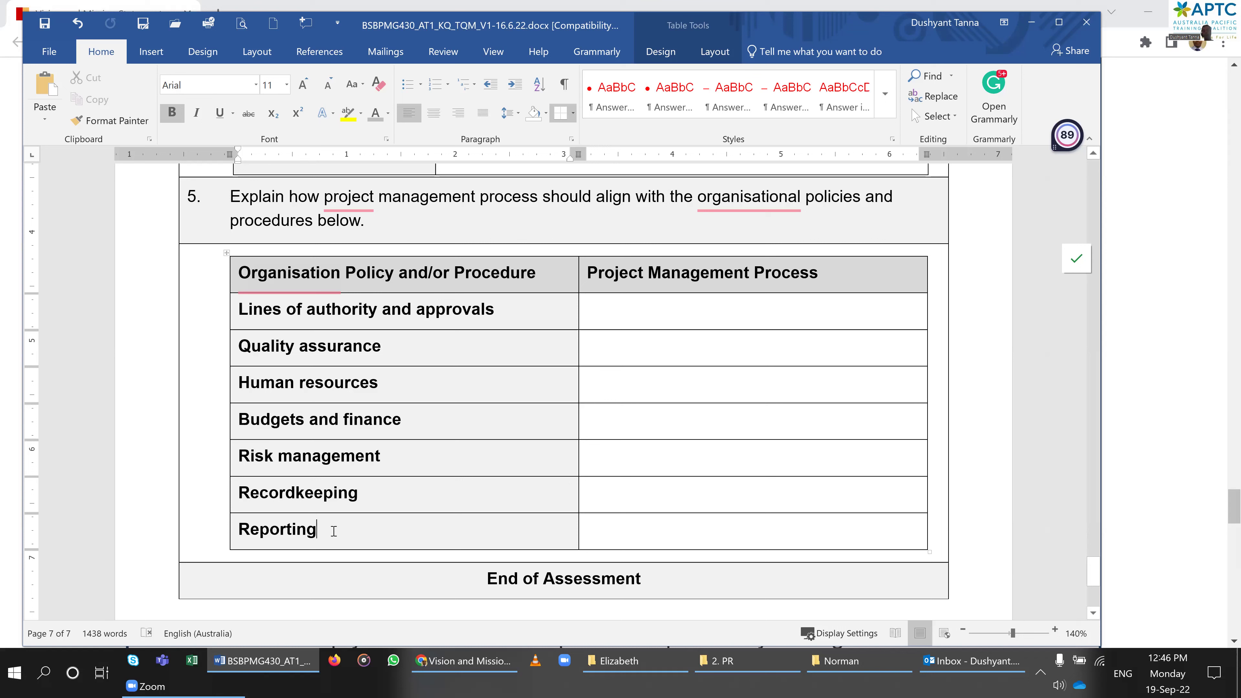
{"action": "left_click", "coordinate": [619, 538]}
{"action": "left_click", "coordinate": [620, 538]}
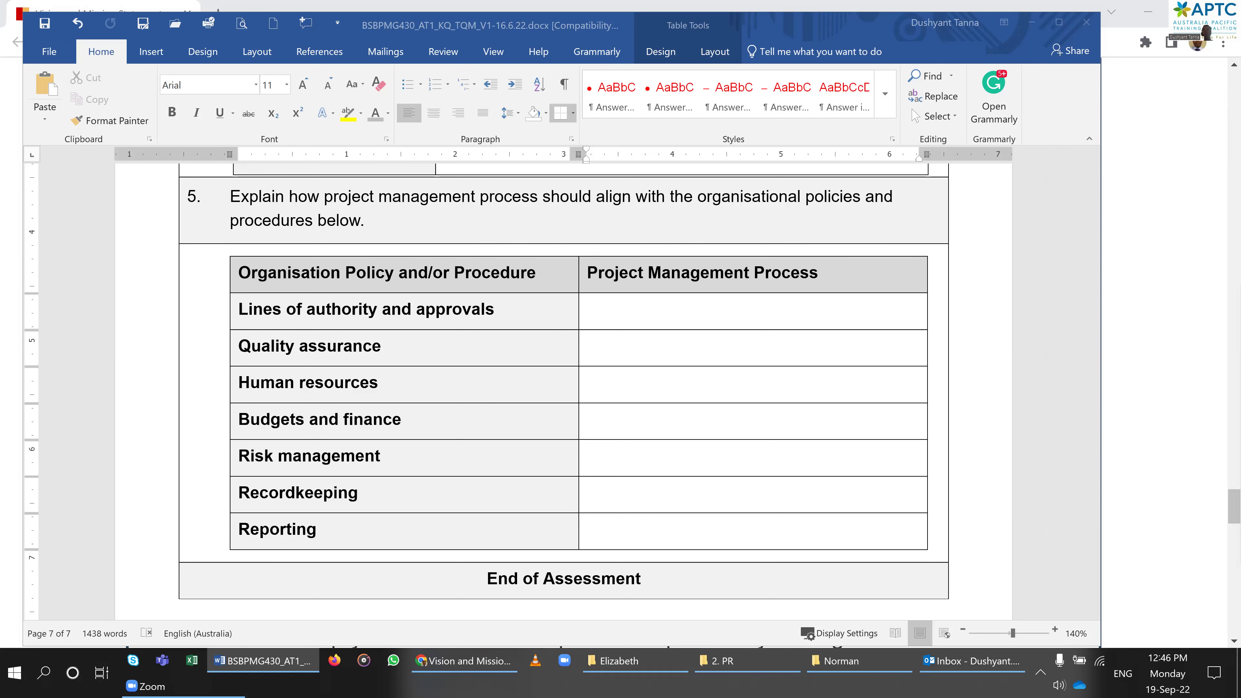
{"action": "left_click", "coordinate": [659, 535]}
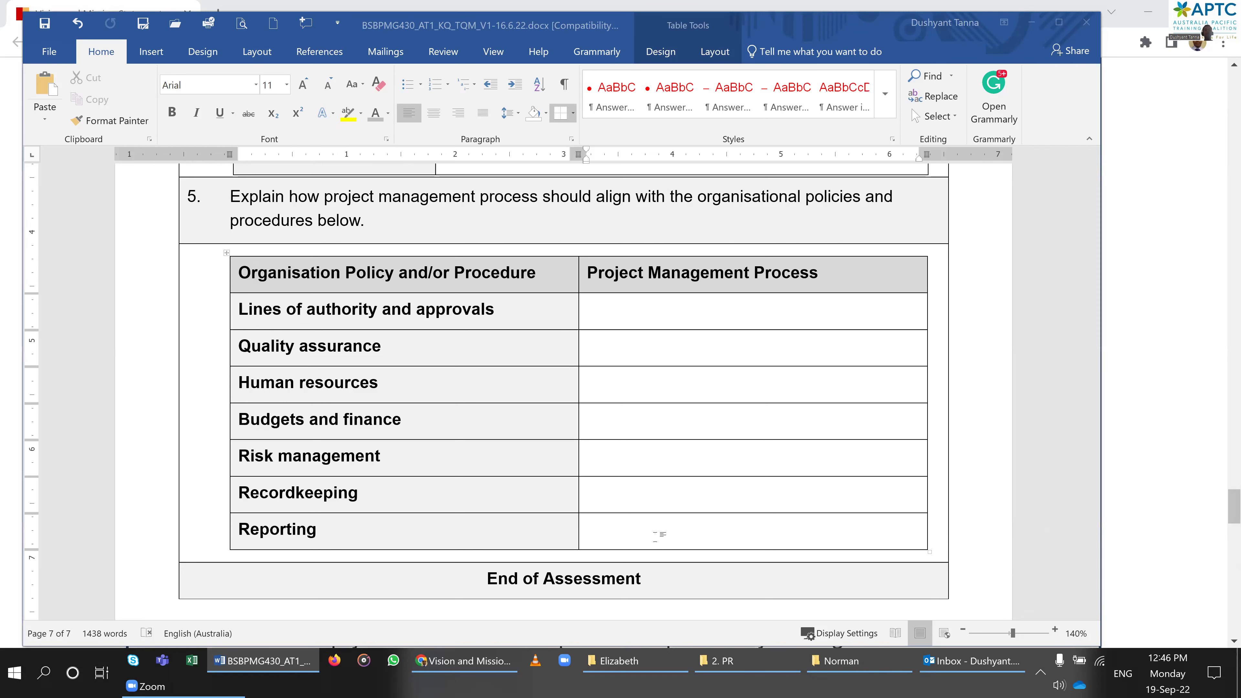